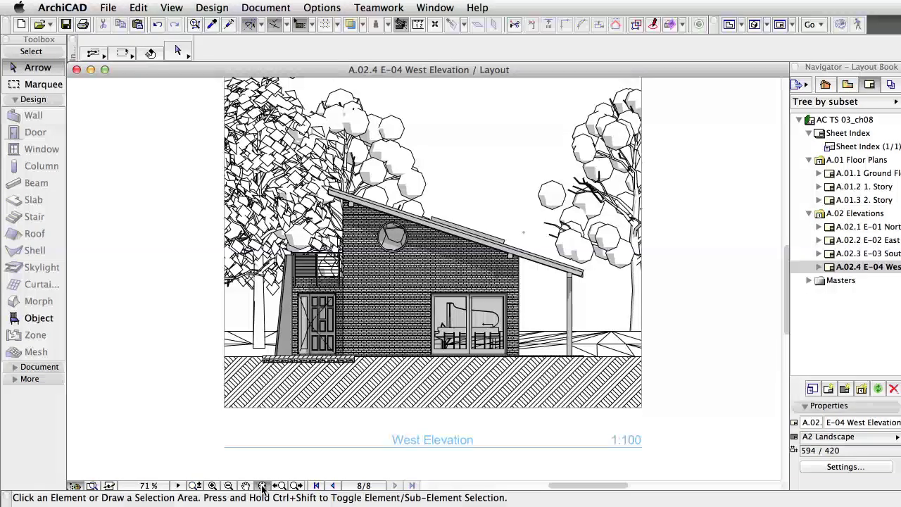
# Fit the whole A.02.4 E-04 West Elevation layout sheet in the window.
pyautogui.click(262, 486)
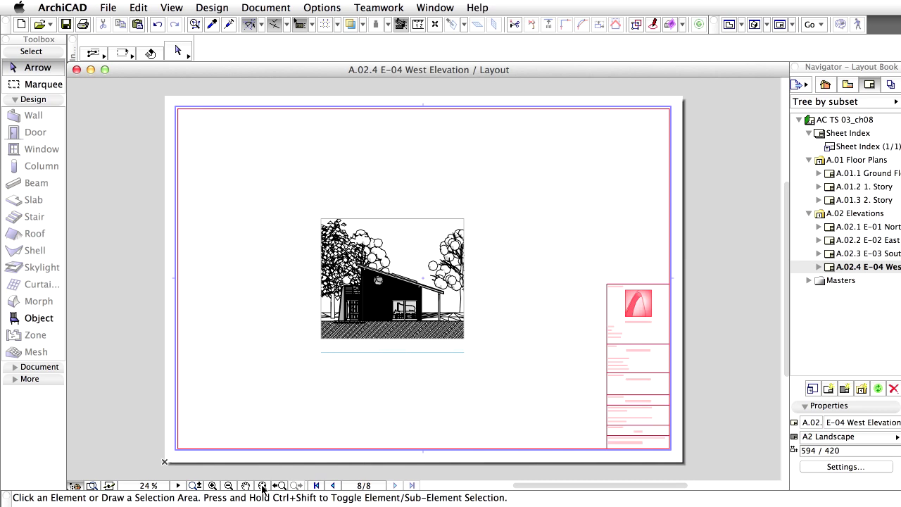
# Expand the Masters folder to list A4 Portrait, A3, A2 and A1 Landscape masters.
pyautogui.click(815, 281)
pyautogui.click(810, 282)
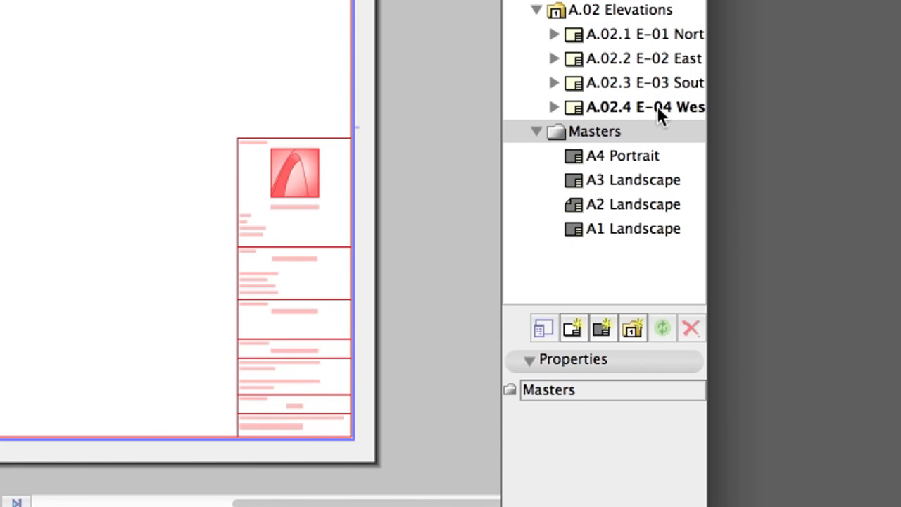
# Switch the West Elevation layout's master to A4 Portrait.
pyautogui.click(841, 164)
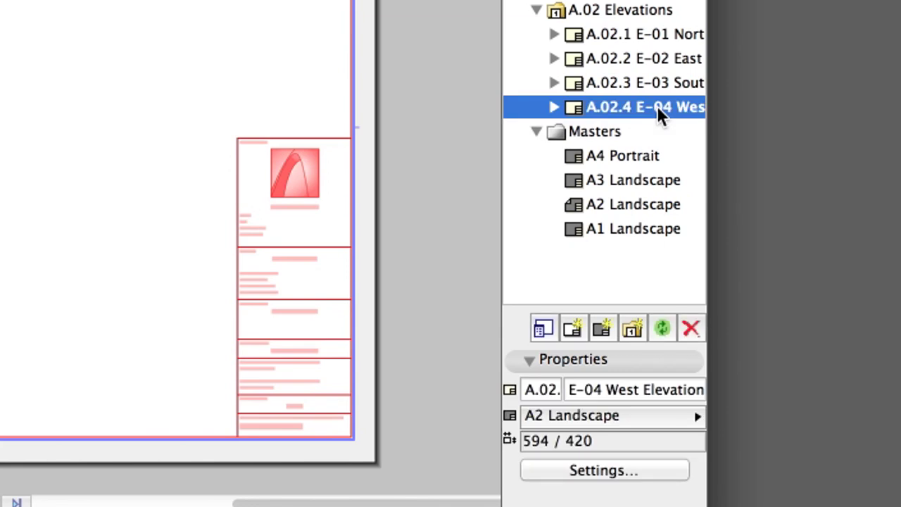
pyautogui.click(690, 416)
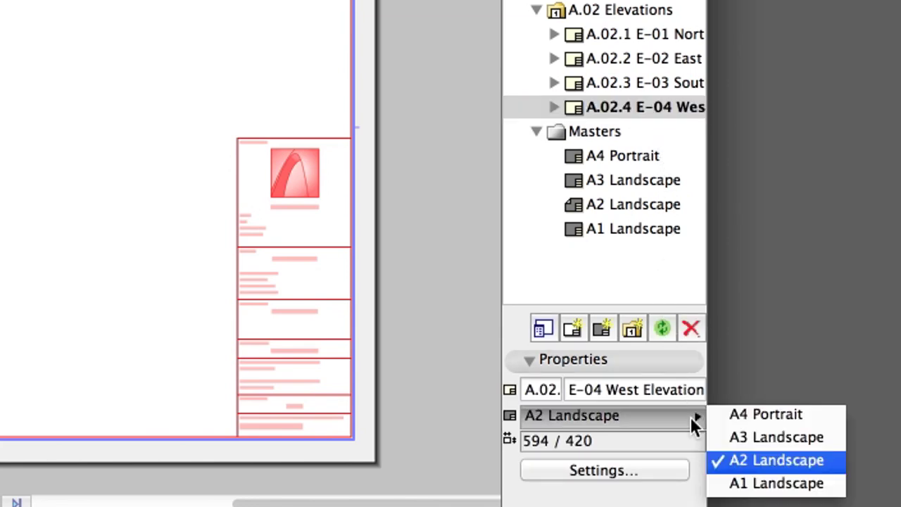
pyautogui.click(825, 415)
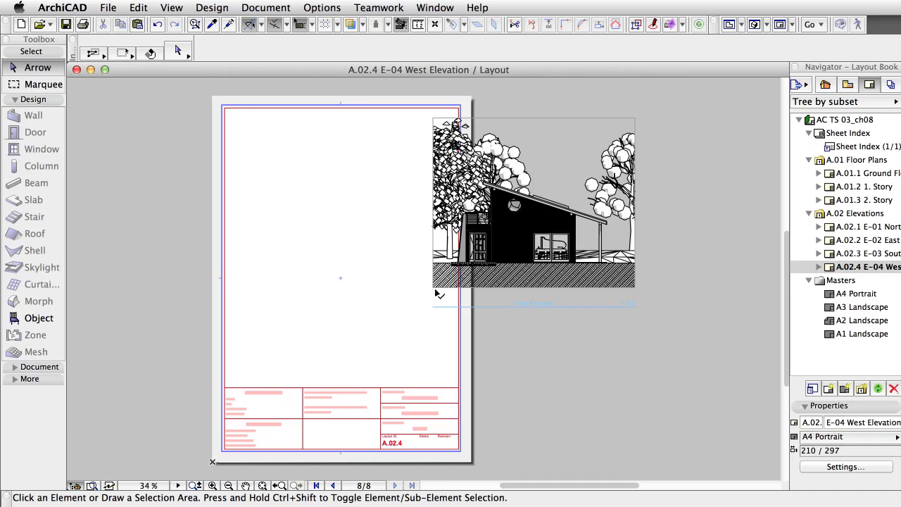
# Move the West Elevation drawing onto the portrait sheet, above the title block.
pyautogui.click(437, 291)
pyautogui.press('super+d')
pyautogui.click(532, 197)
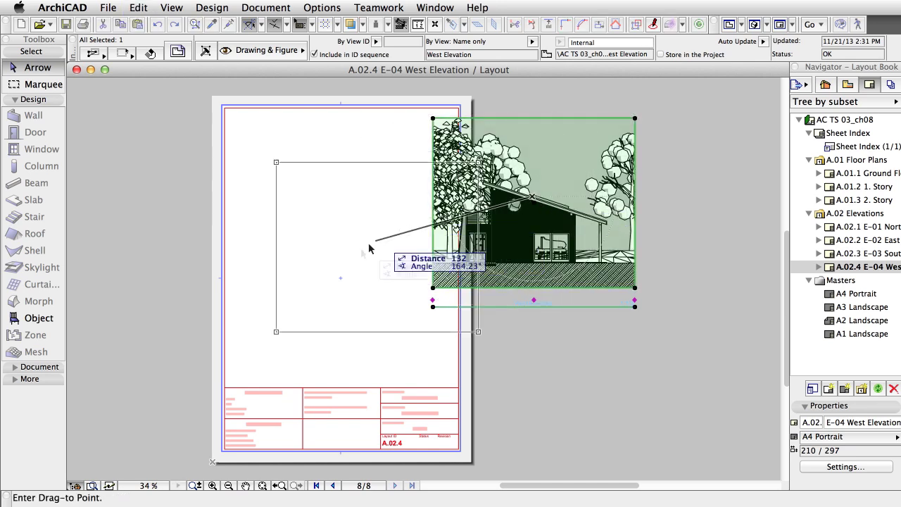
pyautogui.click(343, 279)
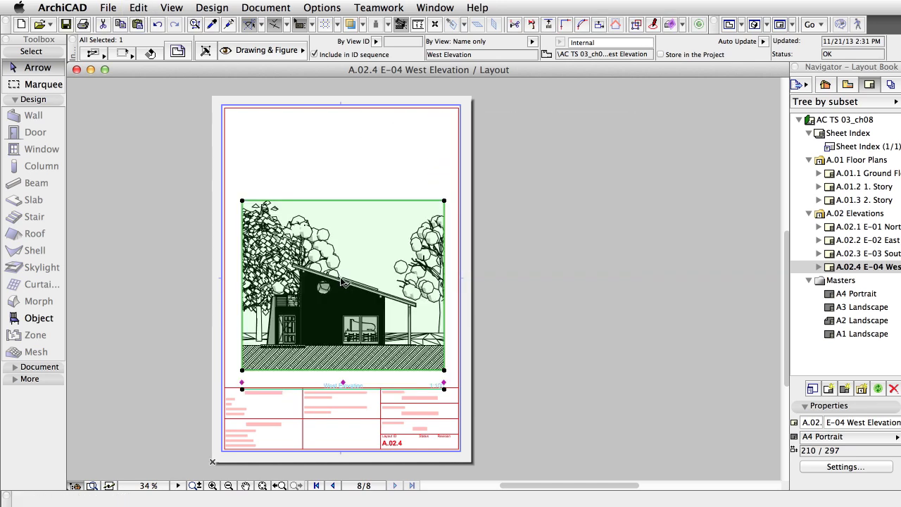
pyautogui.click(342, 239)
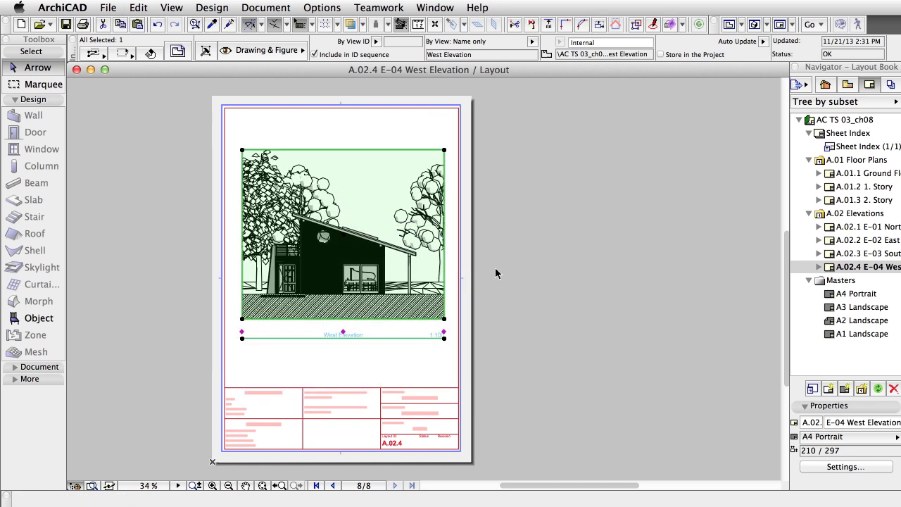
pyautogui.click(497, 269)
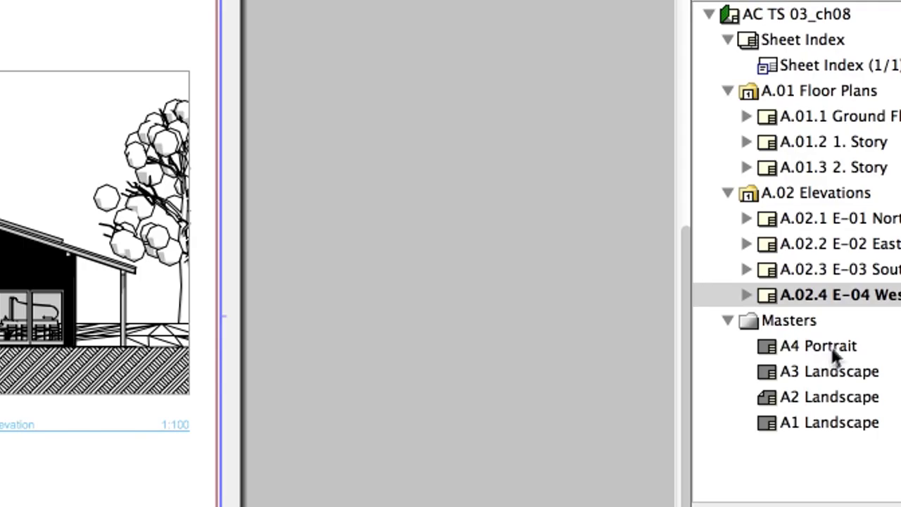
# Drag the A4 Portrait master onto the A.02 Elevations subset.
pyautogui.click(864, 294)
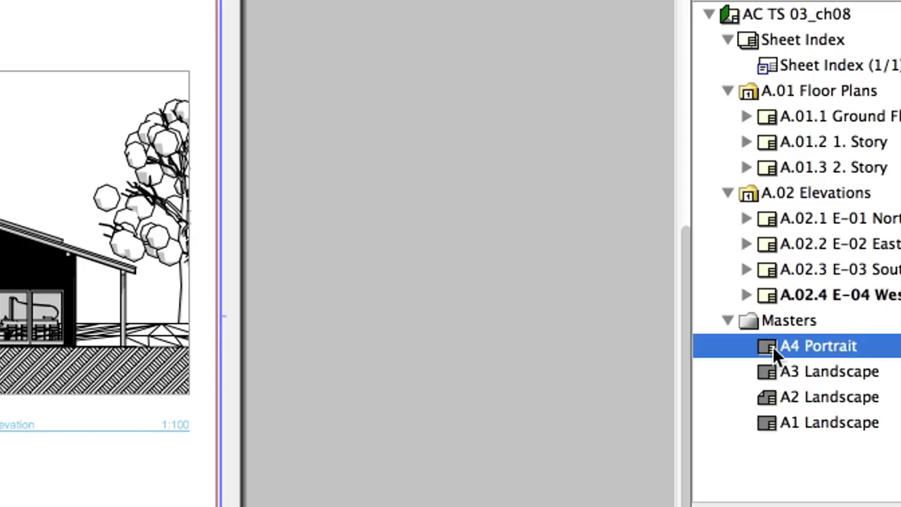
pyautogui.moveTo(774, 346); pyautogui.dragTo(774, 199)
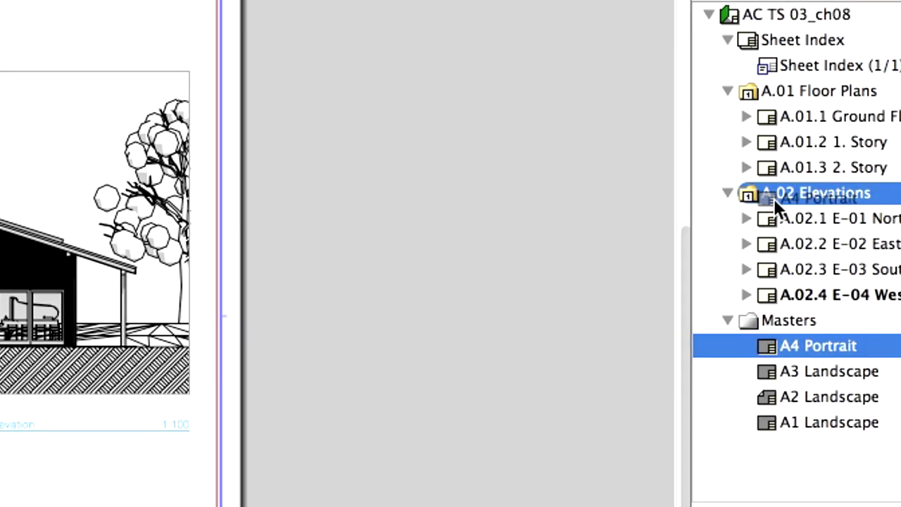
pyautogui.moveTo(774, 198); pyautogui.dragTo(774, 198)
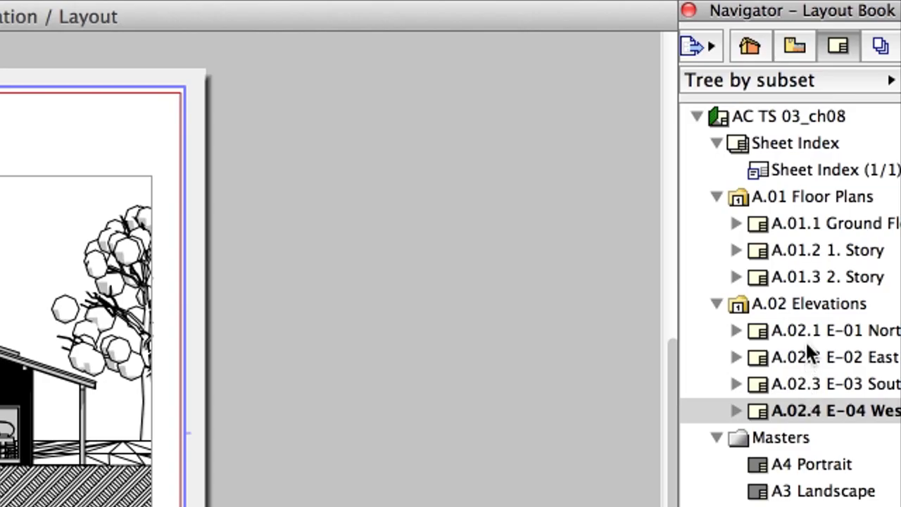
# Open the A.02.1 E-01 North layout and show the West layout as a trace reference.
pyautogui.click(855, 229)
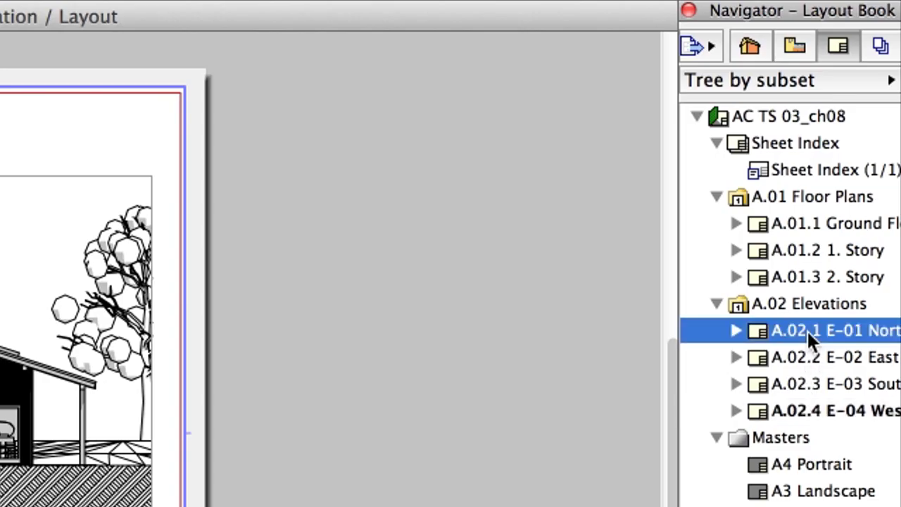
pyautogui.doubleClick(827, 329)
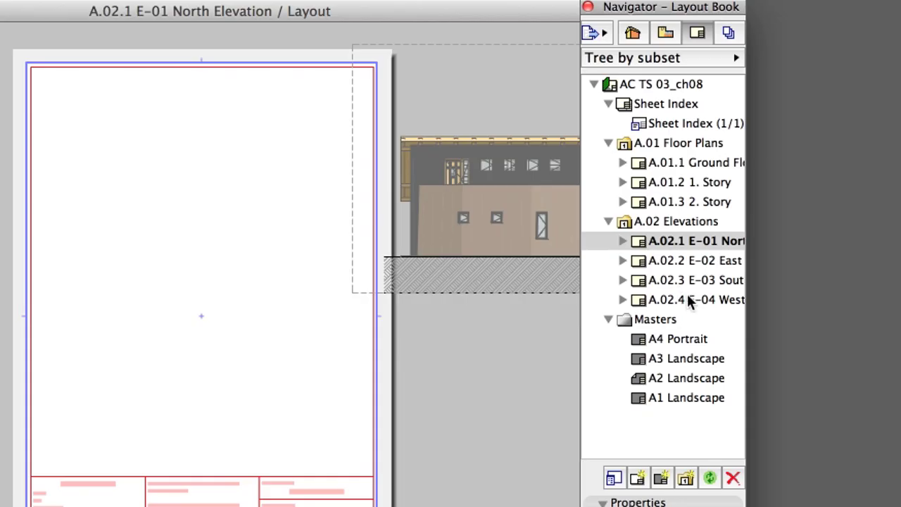
pyautogui.click(865, 268)
pyautogui.rightClick(690, 301)
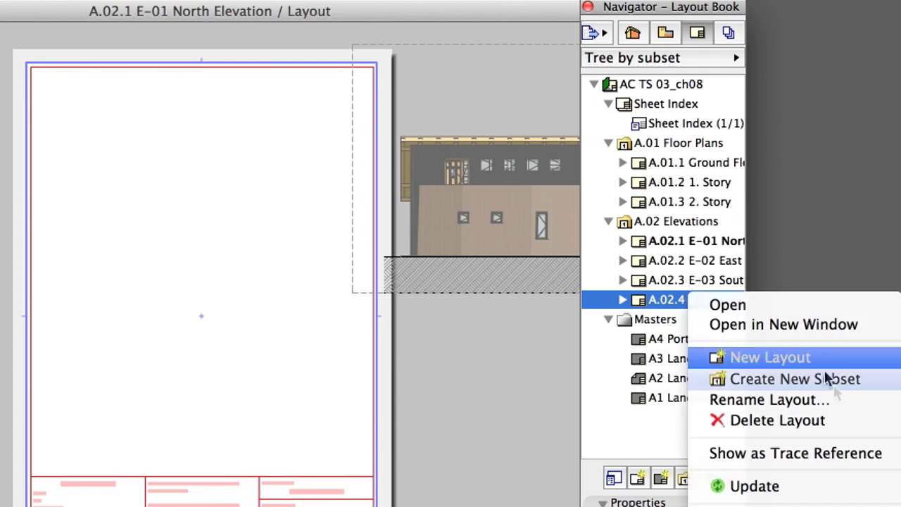
pyautogui.click(884, 457)
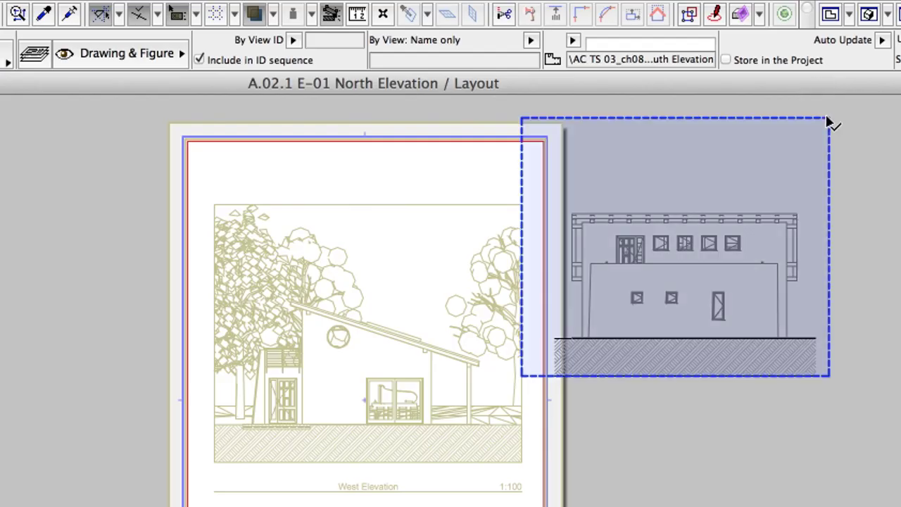
# Align the North Elevation drawing with the traced West drawing, then turn the trace off.
pyautogui.click(828, 116)
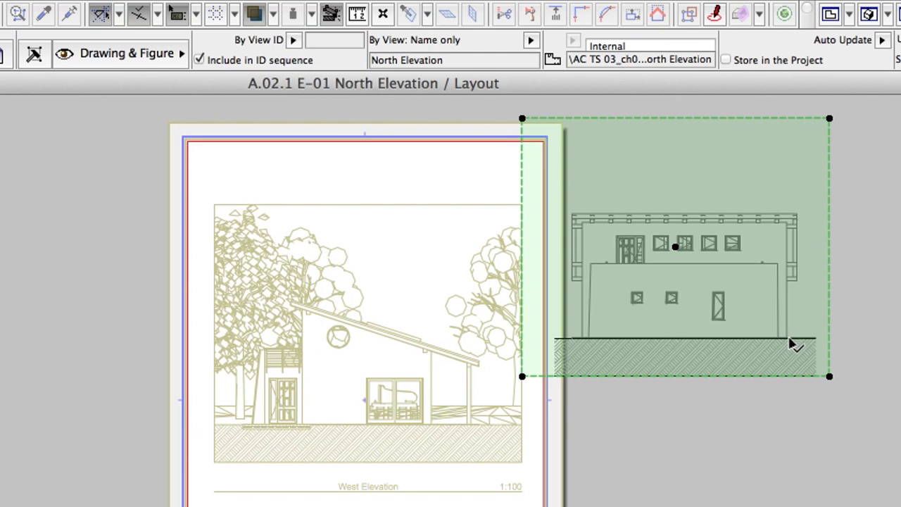
pyautogui.click(790, 341)
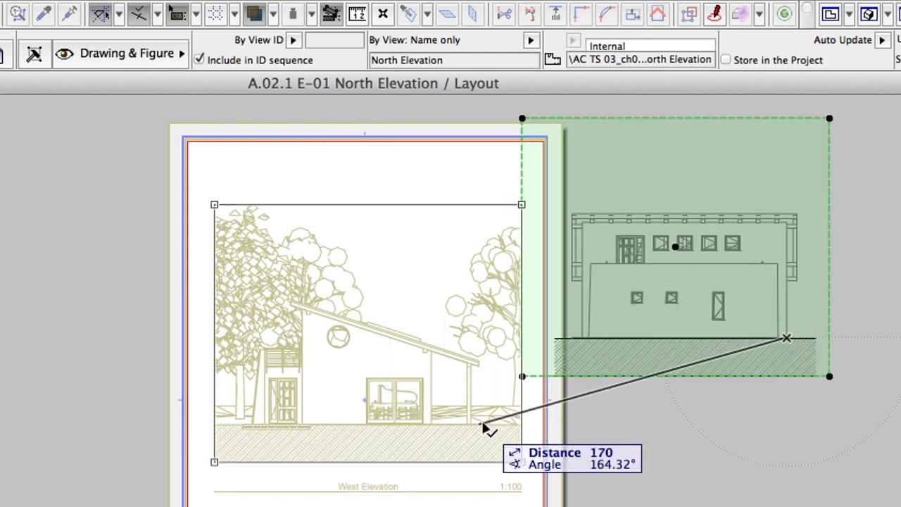
pyautogui.click(489, 428)
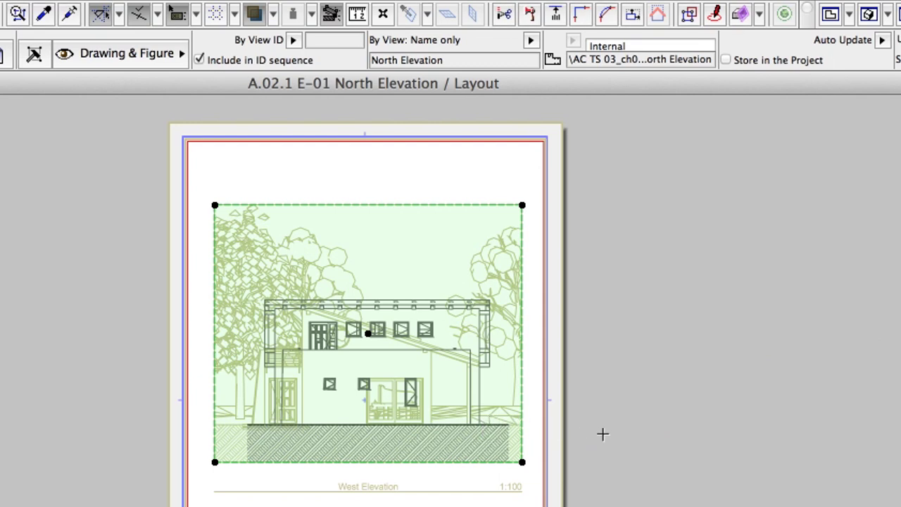
pyautogui.click(603, 434)
pyautogui.click(259, 16)
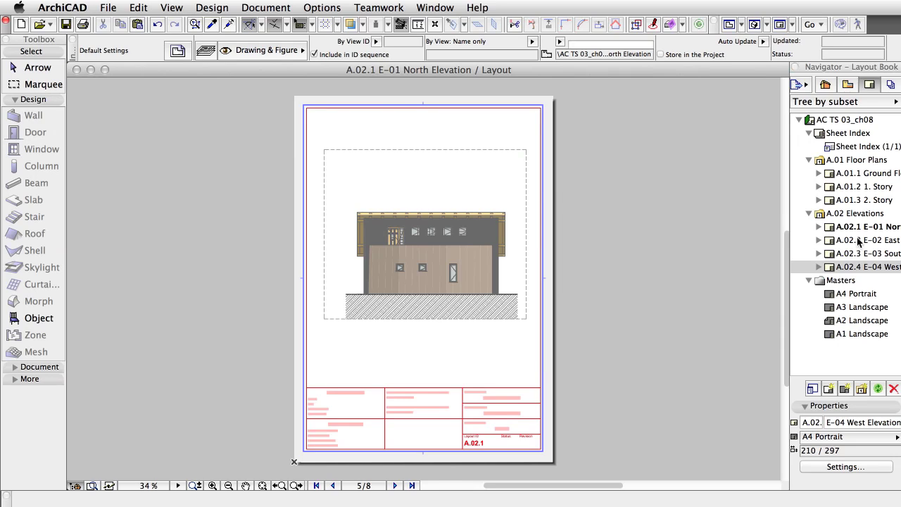
# On the A.02.2 E-02 East layout, align the drawing with the traced West layout.
pyautogui.doubleClick(859, 240)
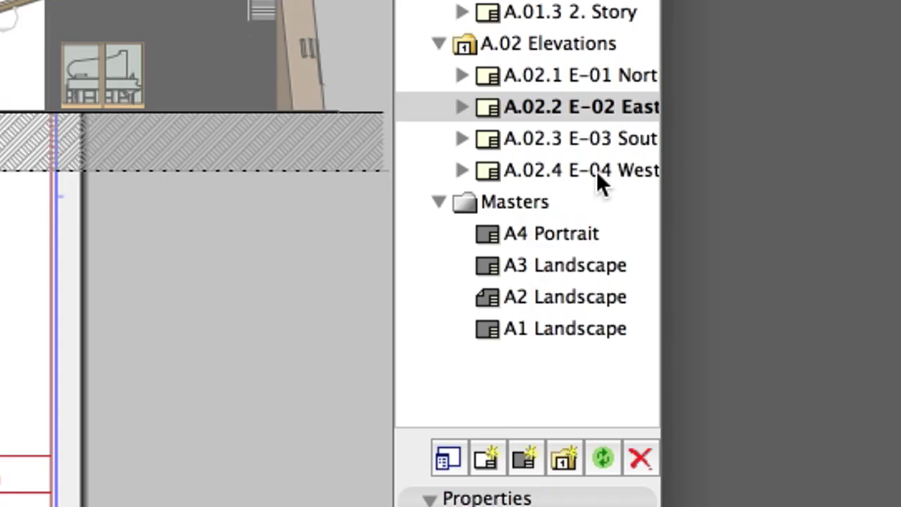
pyautogui.click(876, 269)
pyautogui.rightClick(876, 269)
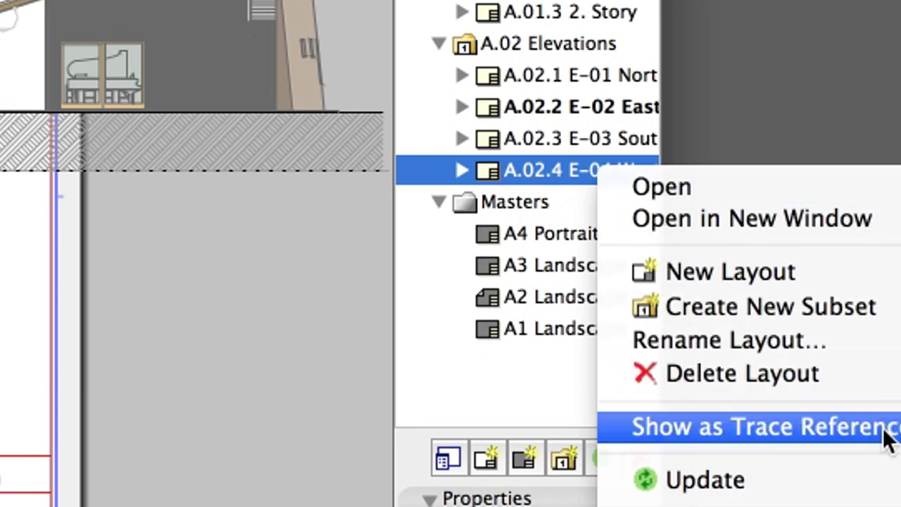
pyautogui.click(888, 437)
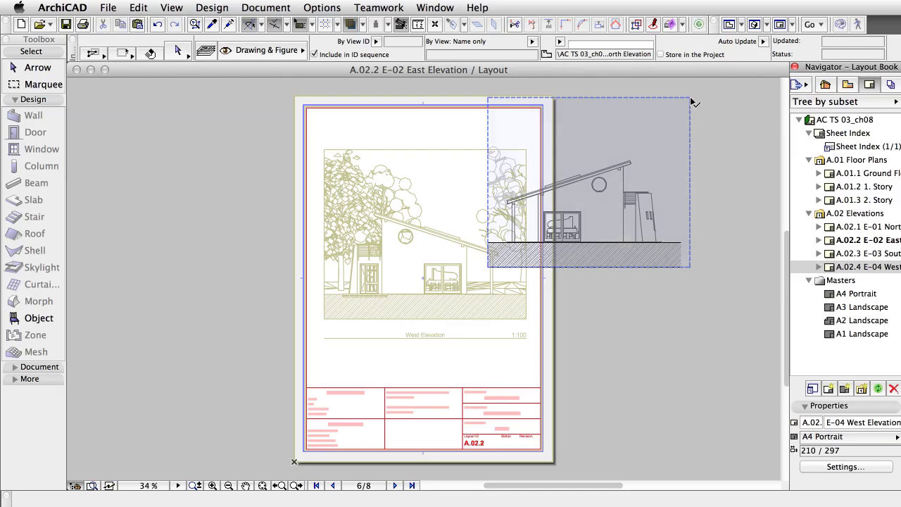
pyautogui.click(691, 100)
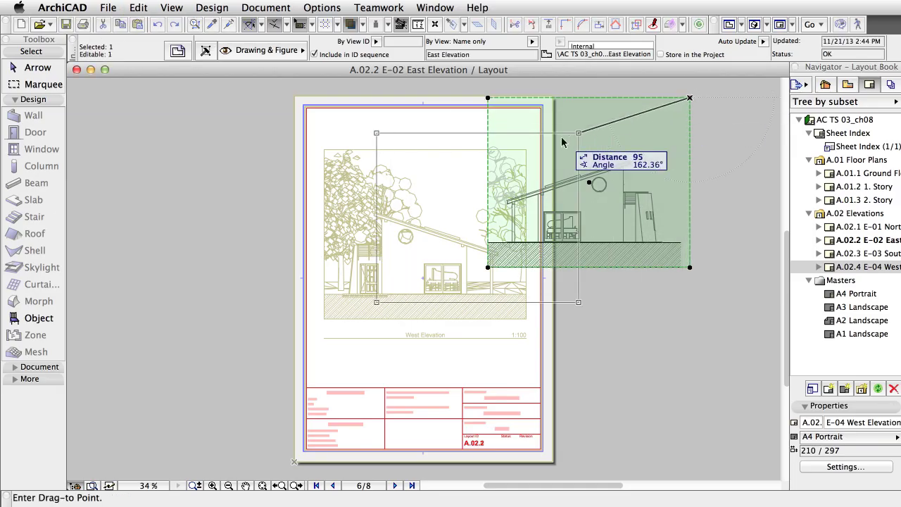
pyautogui.click(527, 150)
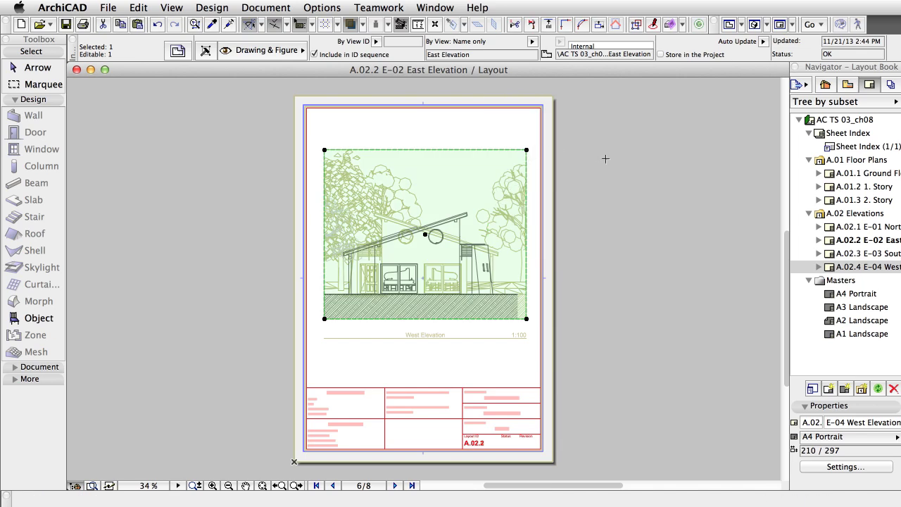
# On the A.02.3 E-03 South layout, align the drawing with the traced West layout.
pyautogui.doubleClick(854, 254)
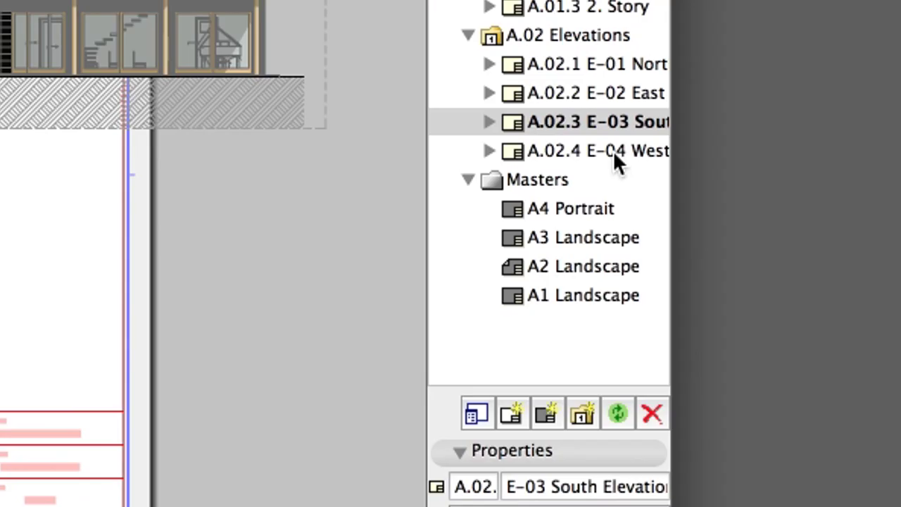
pyautogui.click(876, 269)
pyautogui.rightClick(876, 268)
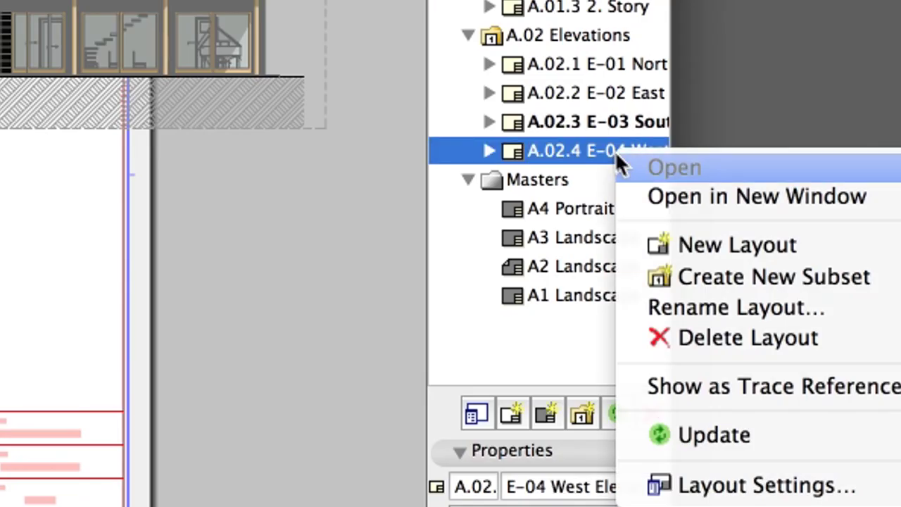
pyautogui.click(890, 387)
pyautogui.click(634, 87)
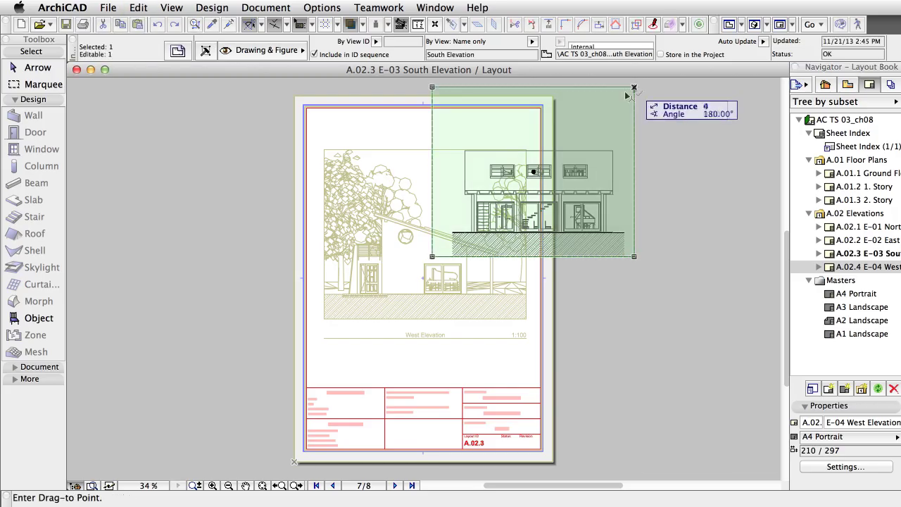
pyautogui.click(527, 150)
pyautogui.click(576, 178)
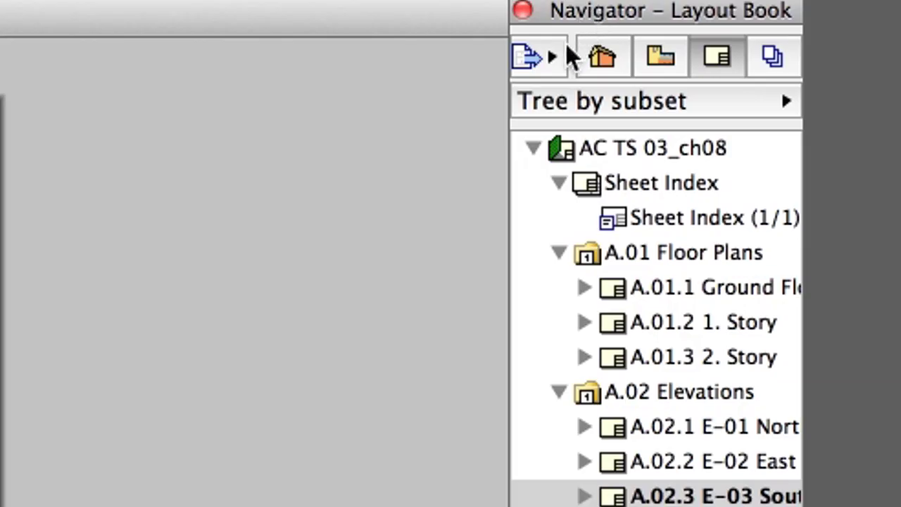
# Open the Organizer from the Navigator's options menu.
pyautogui.click(805, 84)
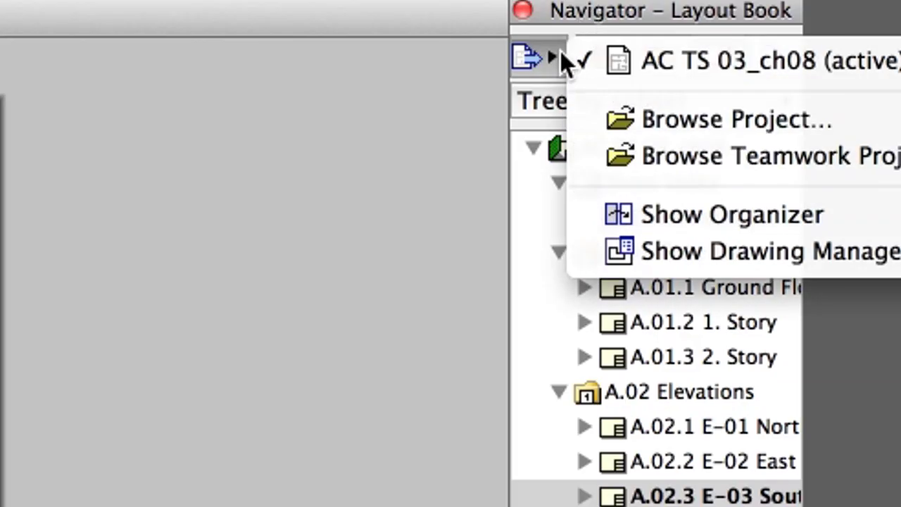
pyautogui.click(873, 216)
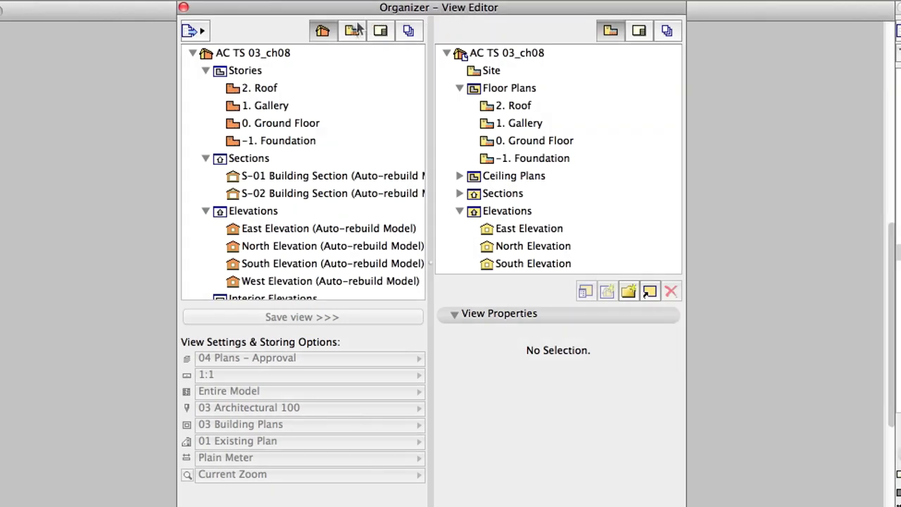
# Add the View Map's Sections folder to the Layout Book as a new subset.
pyautogui.click(352, 31)
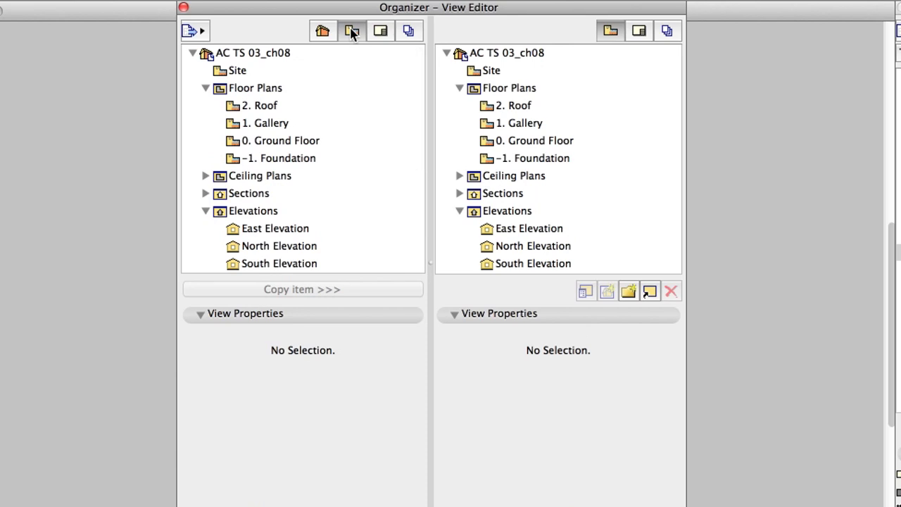
pyautogui.click(639, 32)
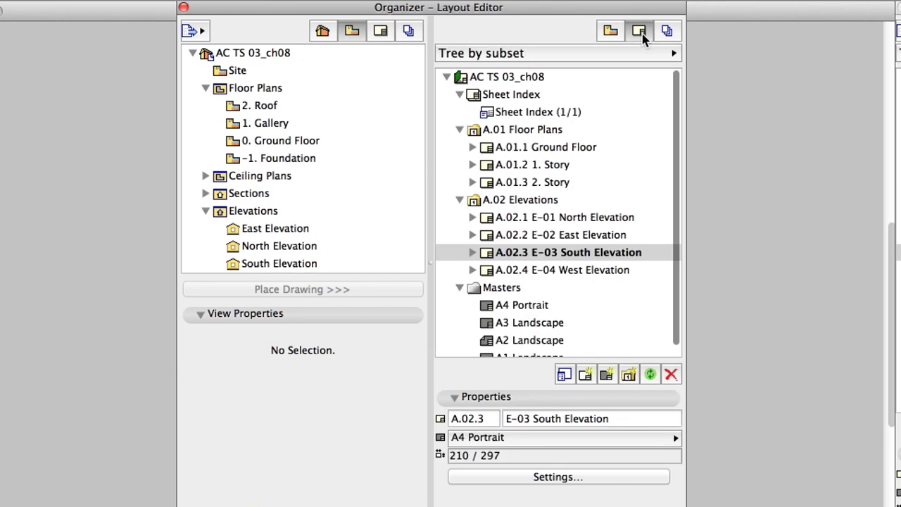
pyautogui.click(206, 194)
pyautogui.click(231, 198)
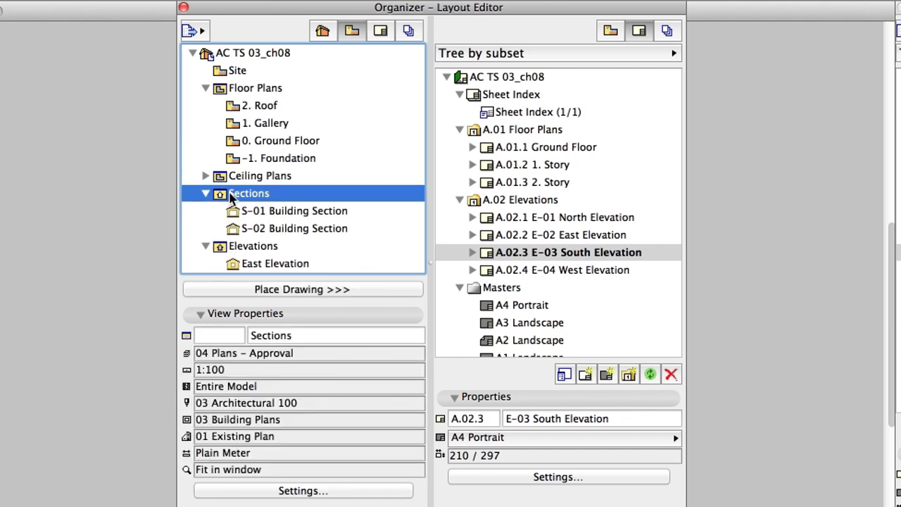
pyautogui.moveTo(227, 198); pyautogui.dragTo(455, 214)
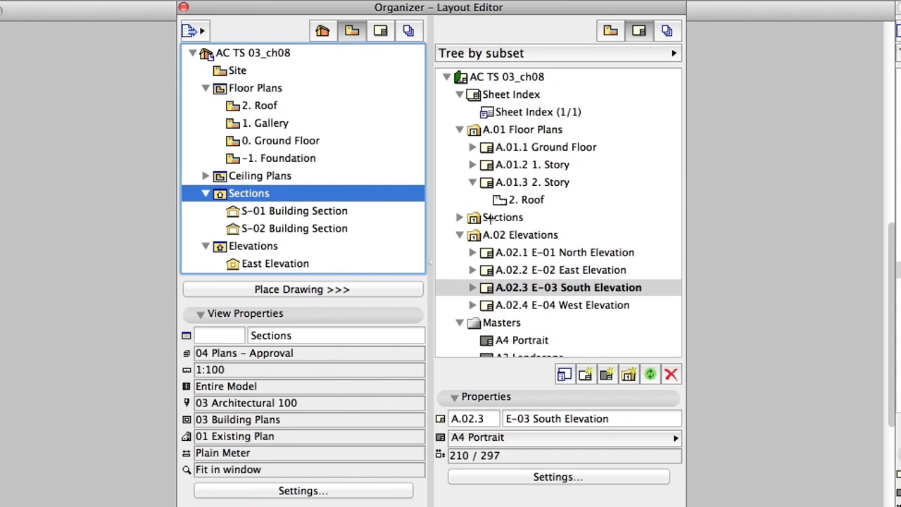
# Apply the A4 Portrait master to the A.02 Sections subset and its layouts.
pyautogui.click(459, 131)
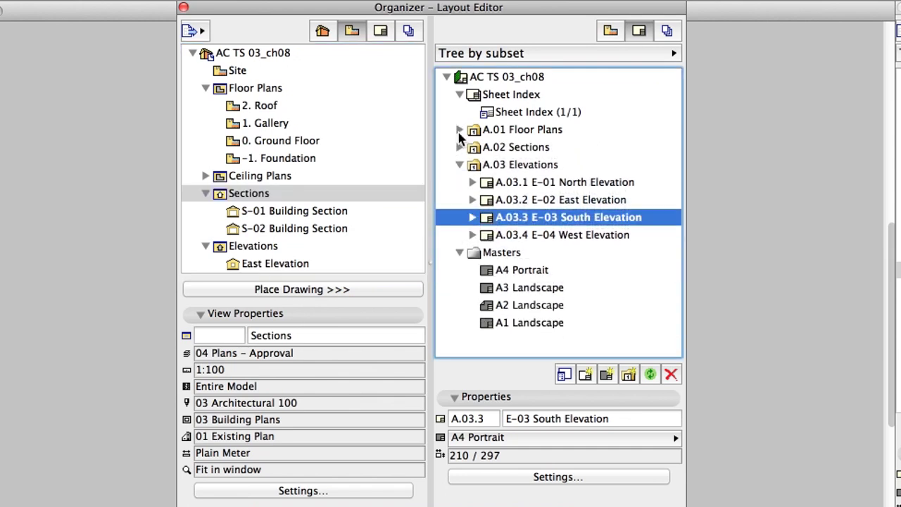
pyautogui.click(508, 149)
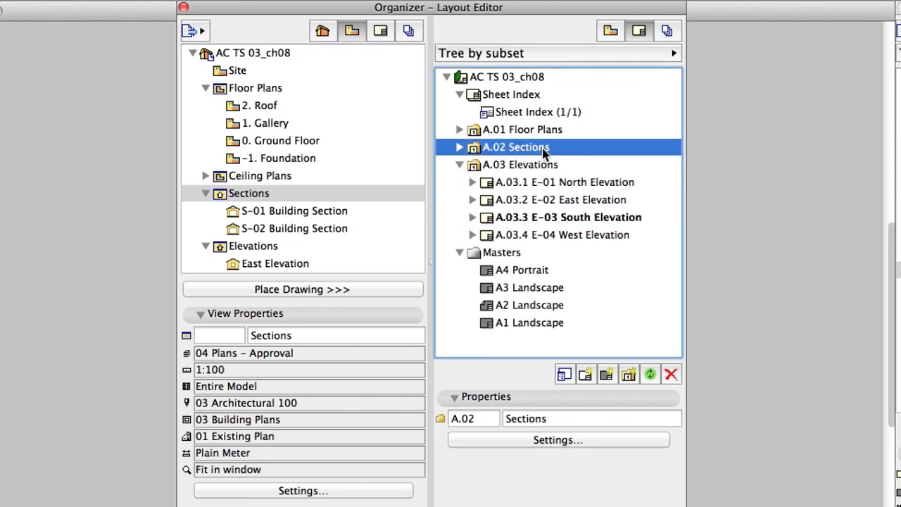
pyautogui.click(460, 148)
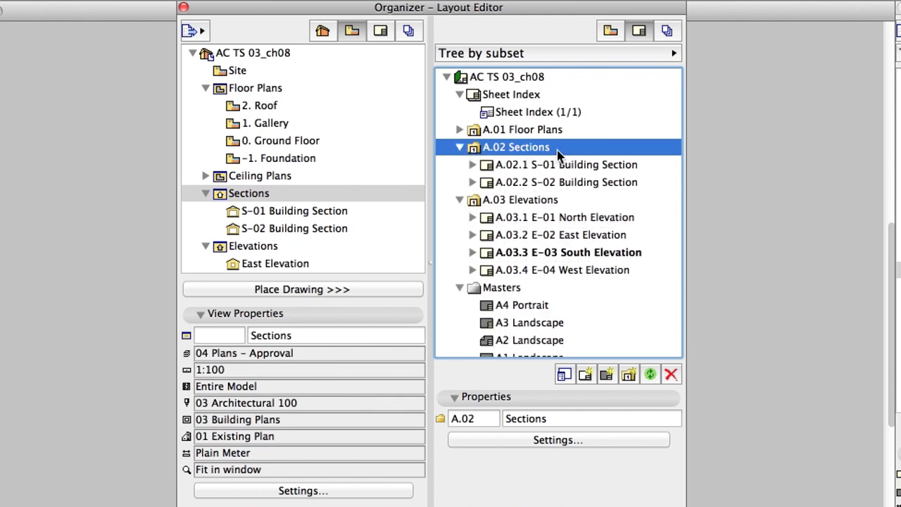
pyautogui.click(539, 305)
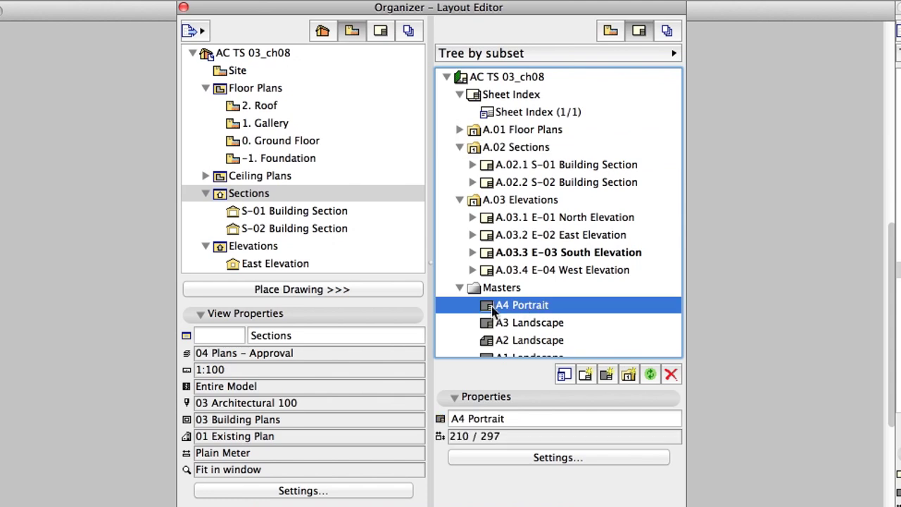
pyautogui.moveTo(488, 312); pyautogui.dragTo(498, 259)
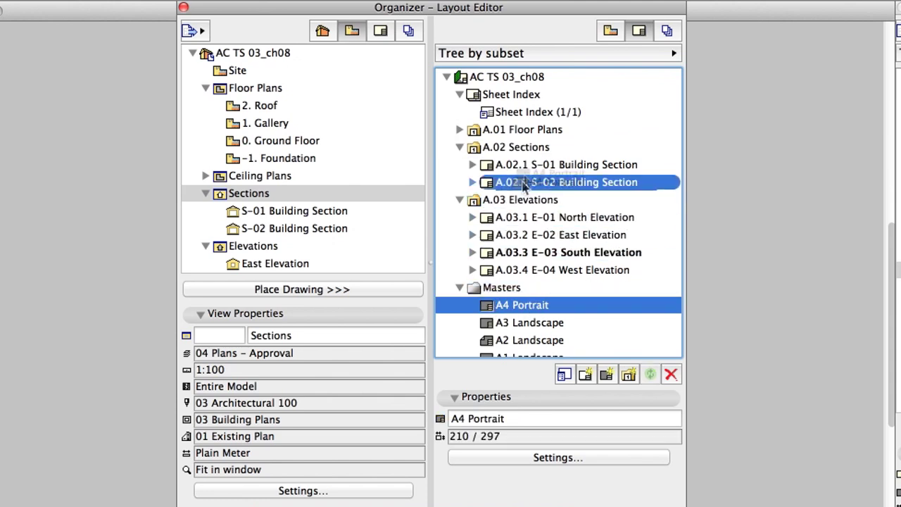
pyautogui.moveTo(525, 181); pyautogui.dragTo(576, 155)
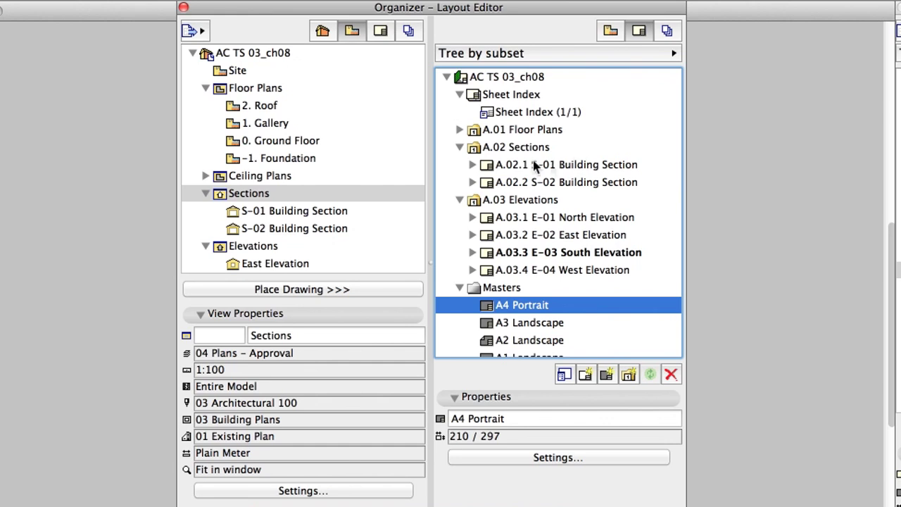
pyautogui.click(184, 8)
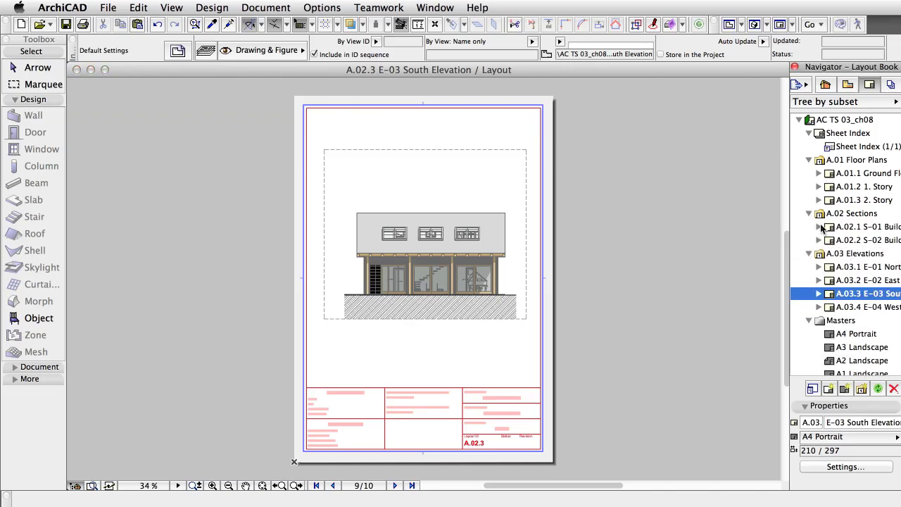
# Align the S-01 section drawing with the traced E-02 East elevation on its layout.
pyautogui.click(828, 231)
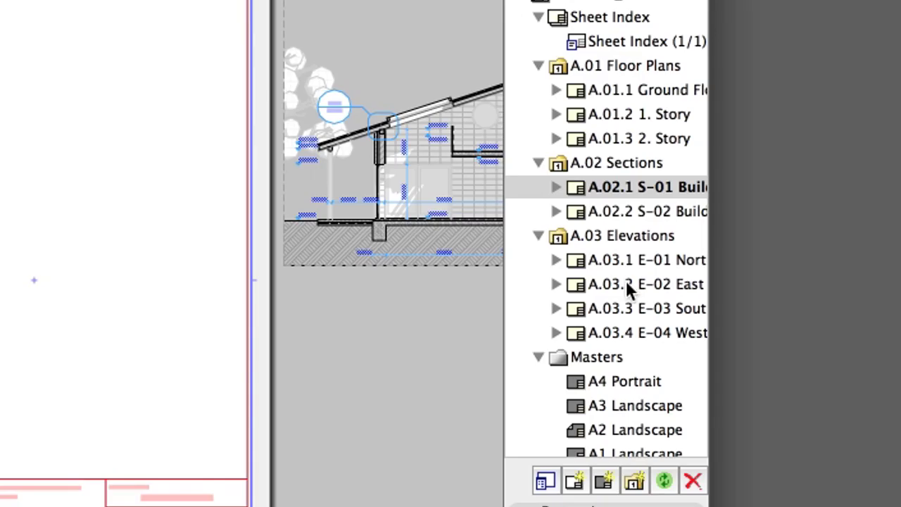
pyautogui.rightClick(857, 278)
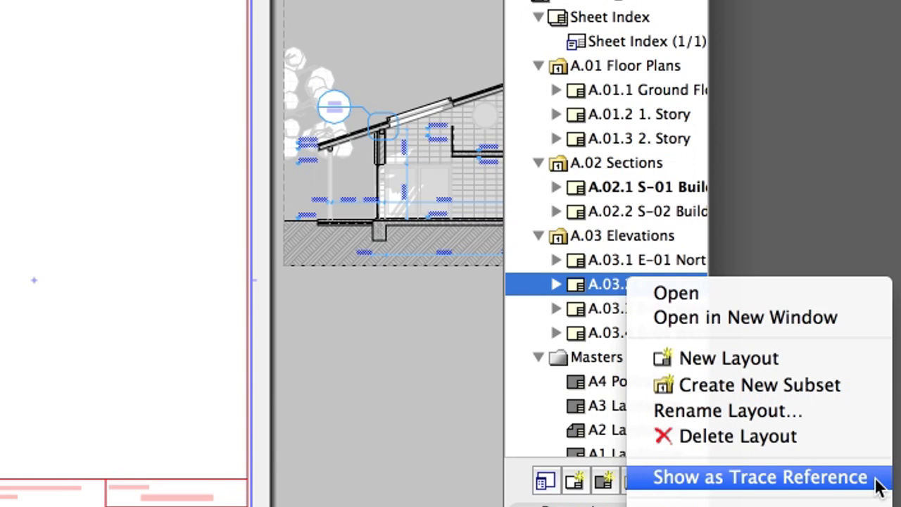
pyautogui.click(877, 486)
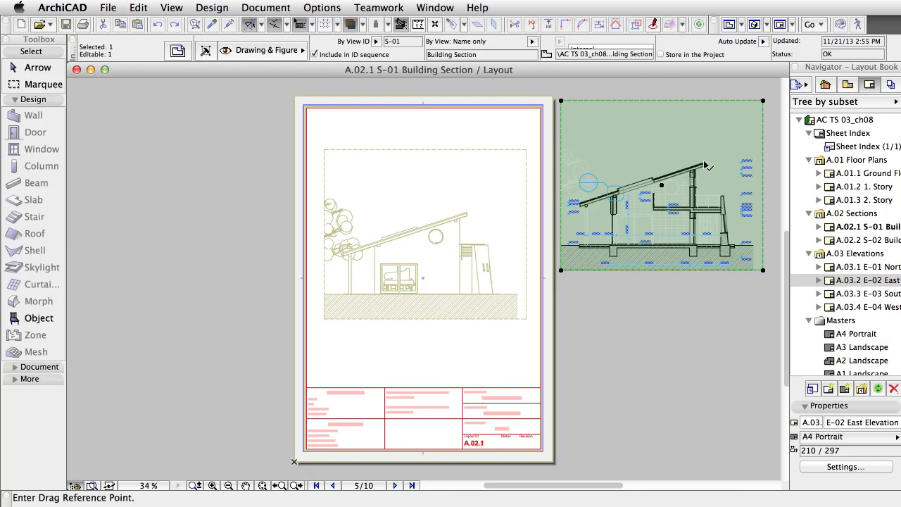
pyautogui.click(704, 165)
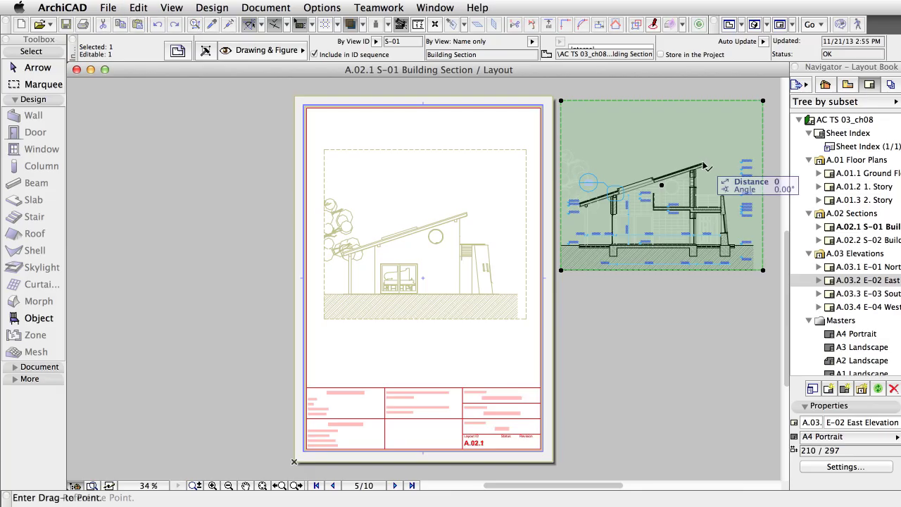
pyautogui.click(468, 215)
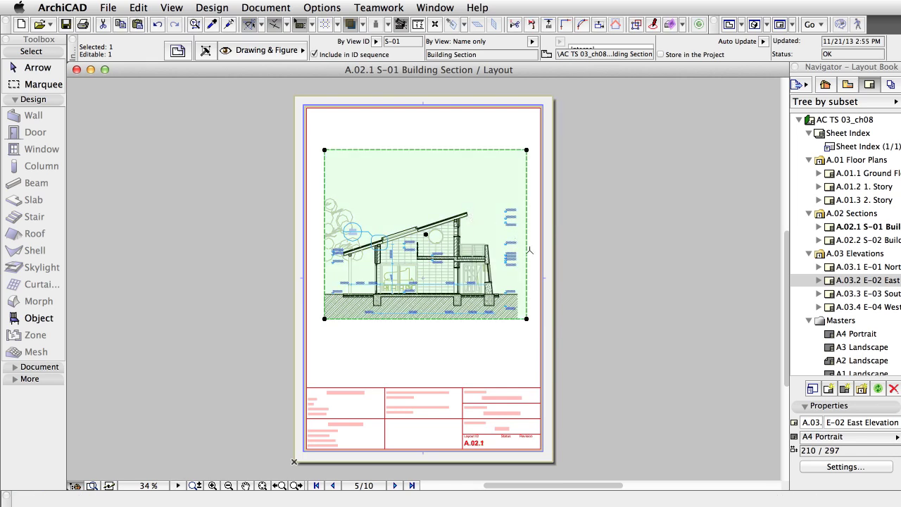
pyautogui.click(574, 261)
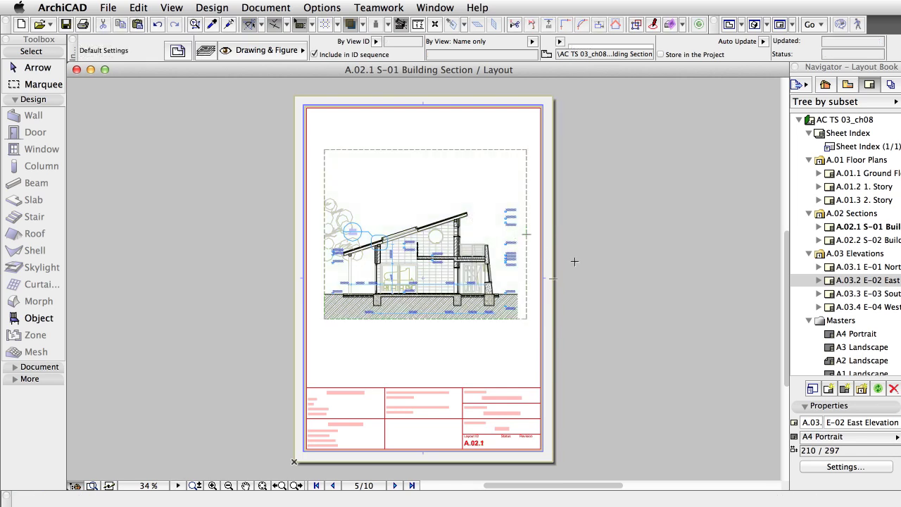
# Align the S-02 section drawing with the traced E-01 North elevation on its layout.
pyautogui.doubleClick(862, 241)
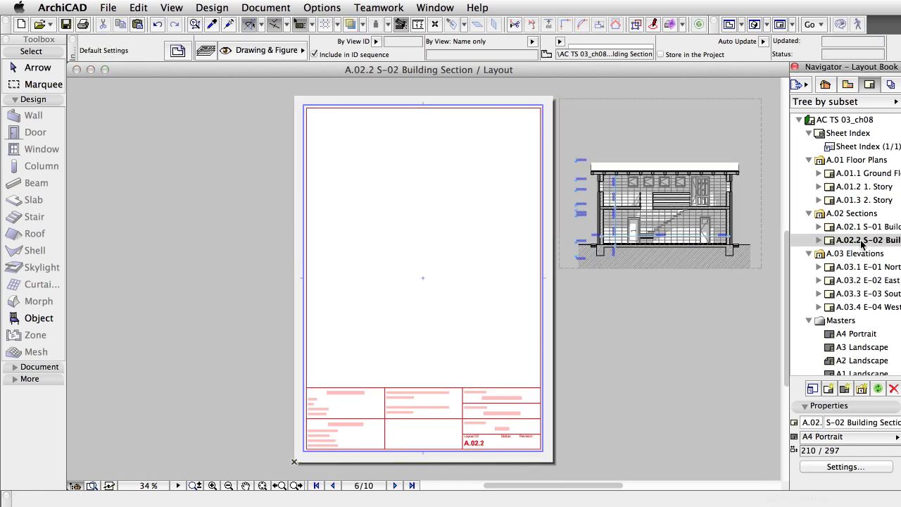
pyautogui.click(840, 267)
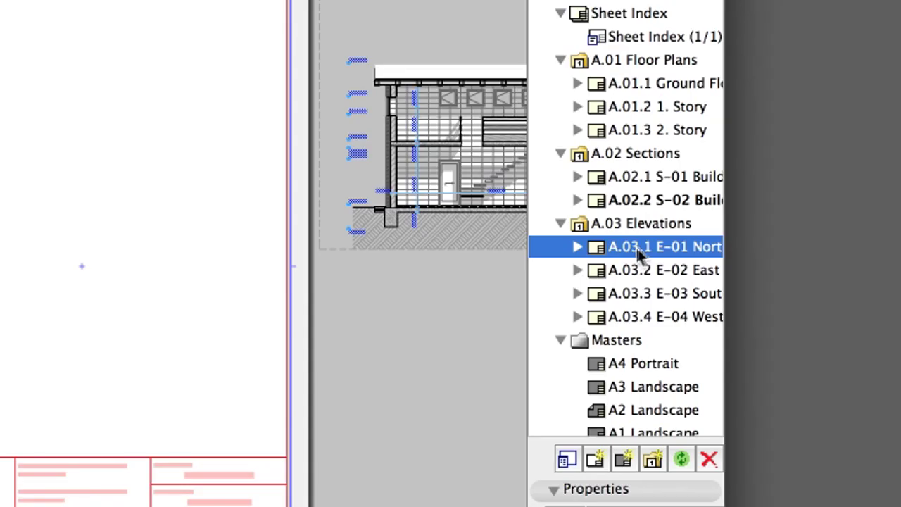
pyautogui.rightClick(853, 267)
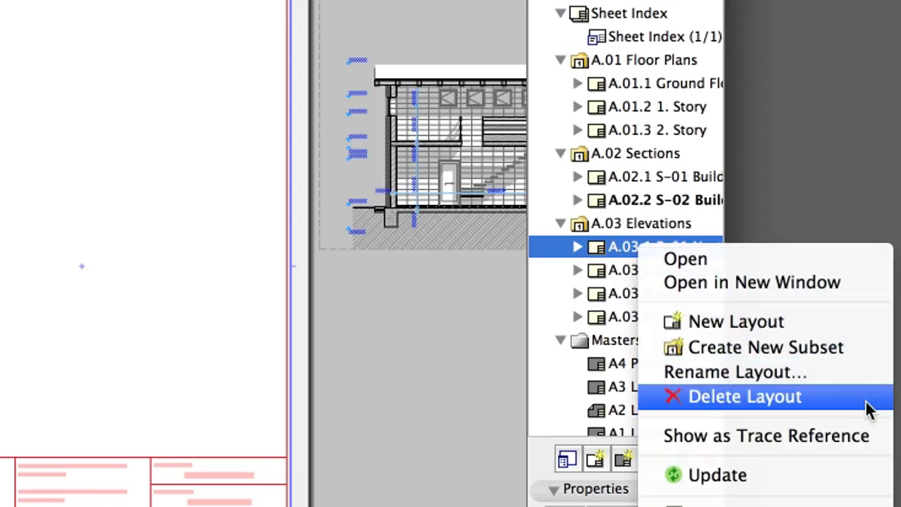
pyautogui.click(879, 437)
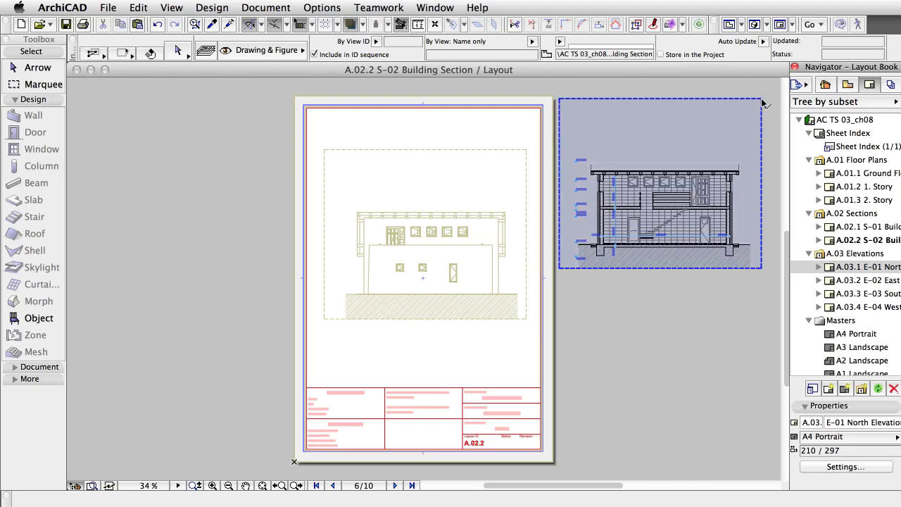
pyautogui.click(764, 104)
pyautogui.press('super+d')
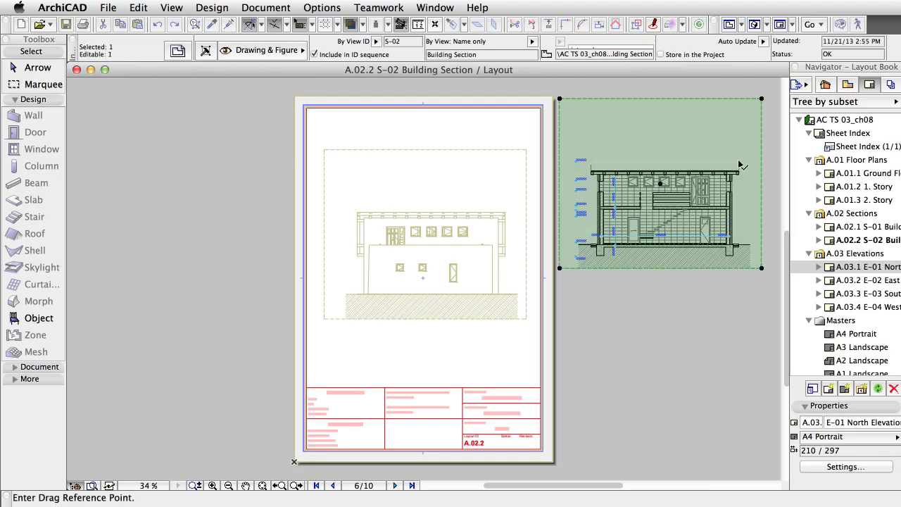
pyautogui.click(739, 164)
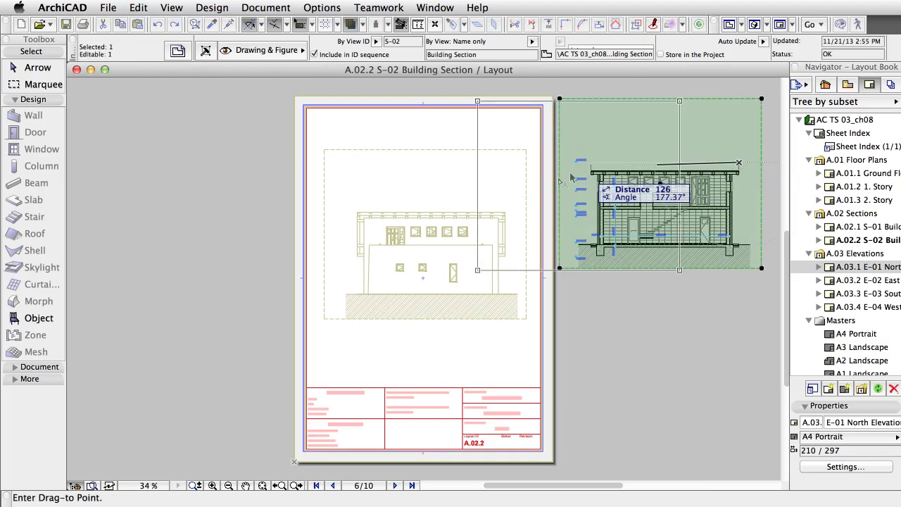
pyautogui.click(508, 214)
pyautogui.click(575, 209)
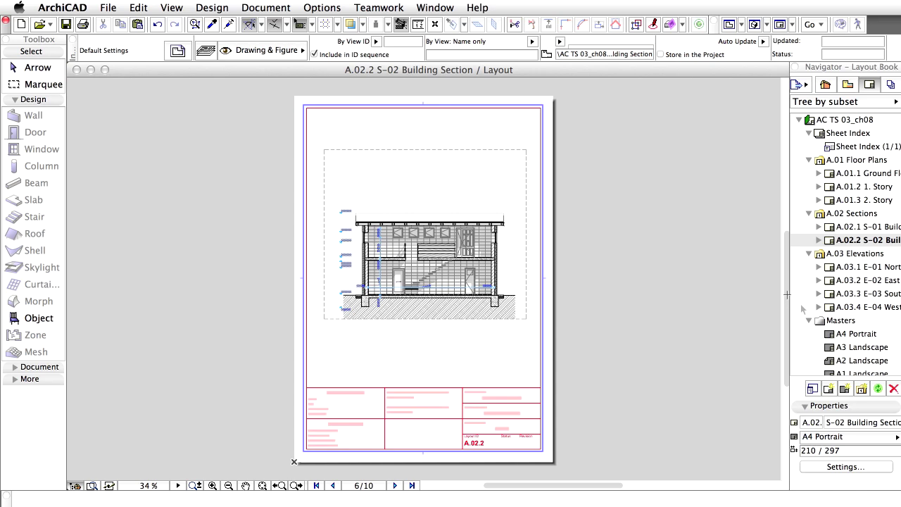
# Open the A4 Portrait master and zoom onto its title block autotext fields.
pyautogui.click(827, 334)
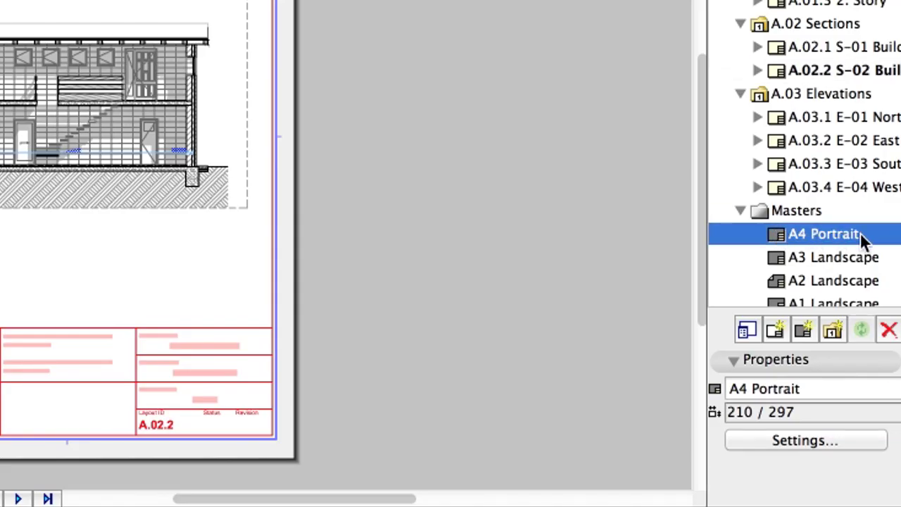
pyautogui.doubleClick(860, 232)
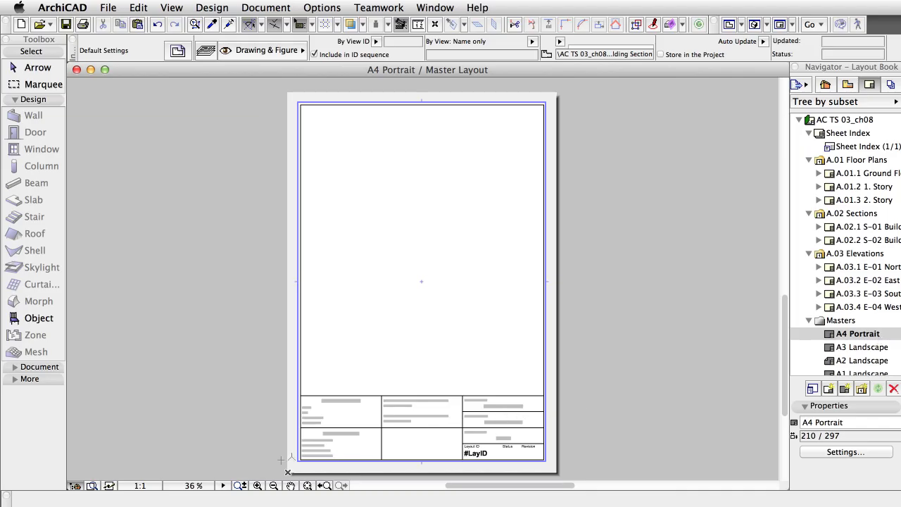
pyautogui.click(258, 485)
pyautogui.click(267, 377)
pyautogui.click(576, 483)
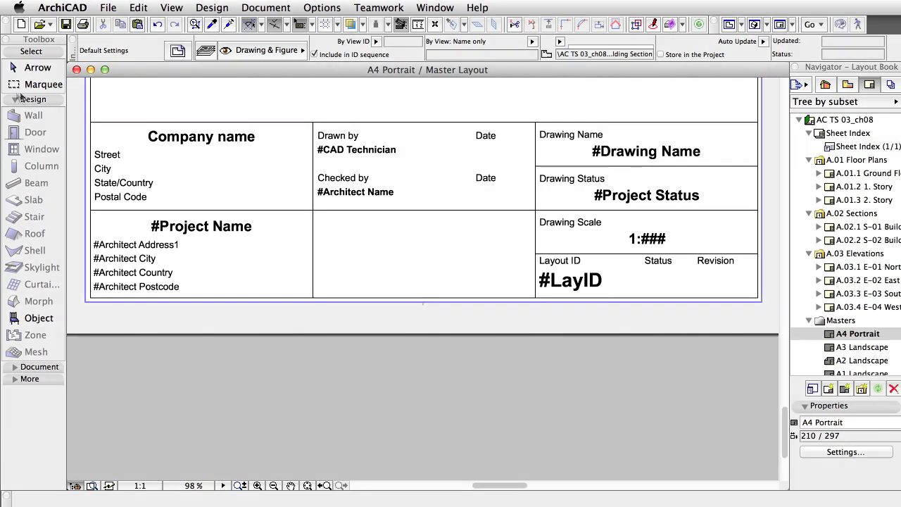
# With the Text tool, start a new text block in the title block's empty middle cell.
pyautogui.click(15, 100)
pyautogui.click(14, 111)
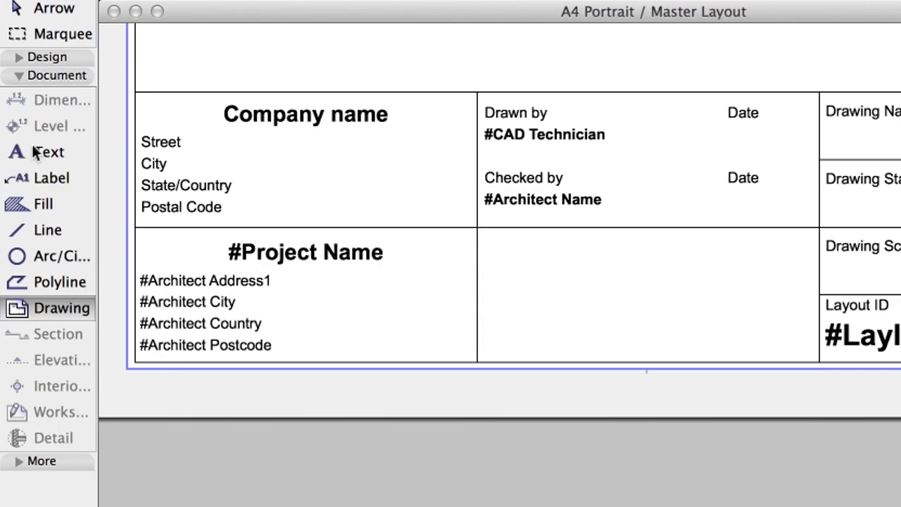
pyautogui.click(47, 162)
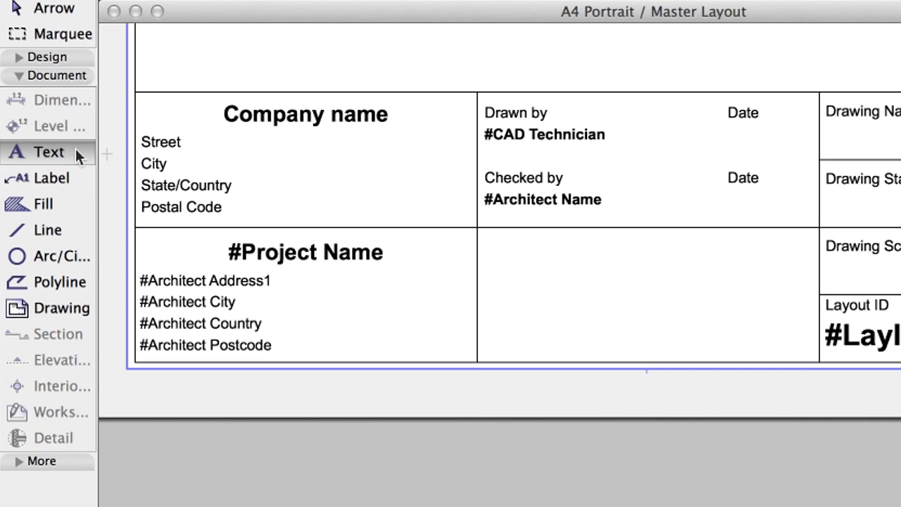
pyautogui.click(548, 252)
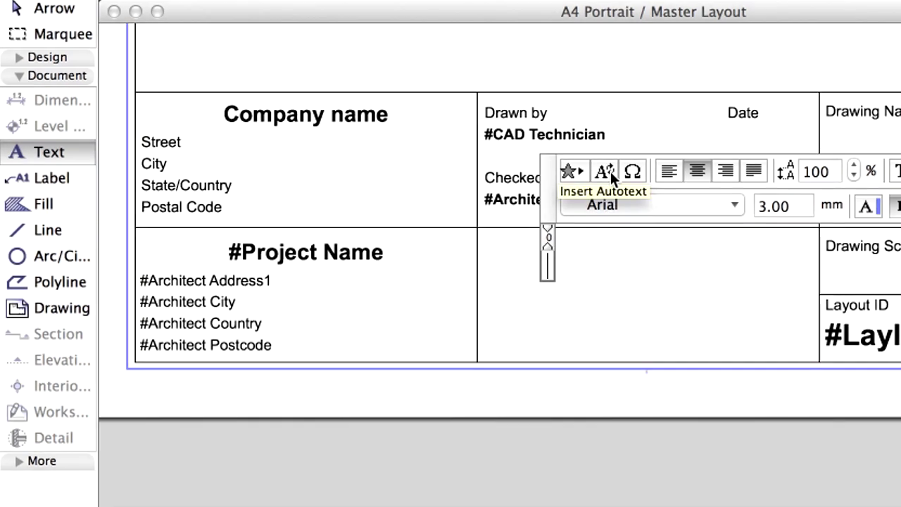
# Insert the #Client Name autotext field from the Client Details category into the new text block.
pyautogui.click(611, 171)
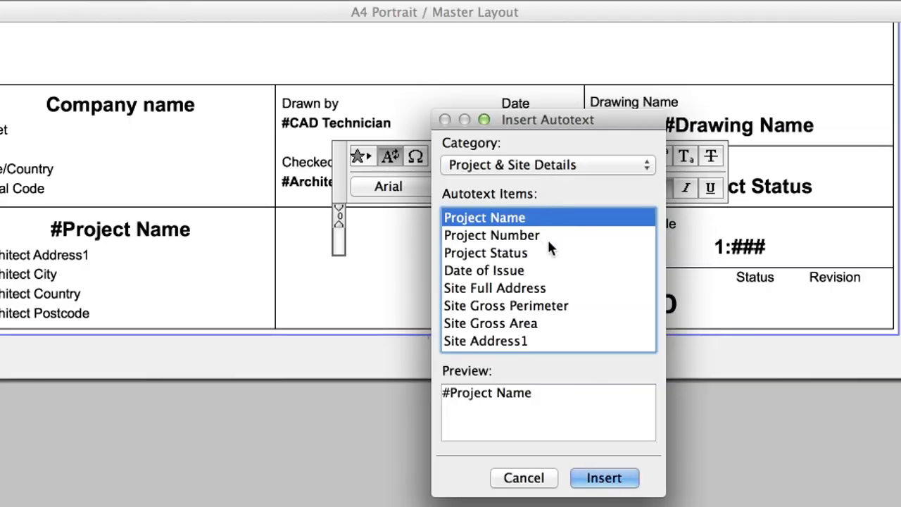
pyautogui.scroll(-2, 549, 243)
pyautogui.scroll(-5, 549, 245)
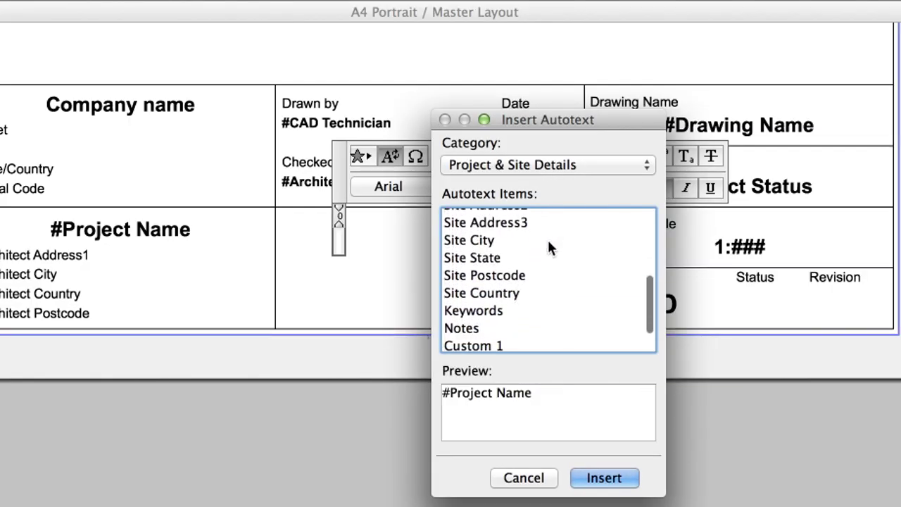
pyautogui.scroll(8, 547, 237)
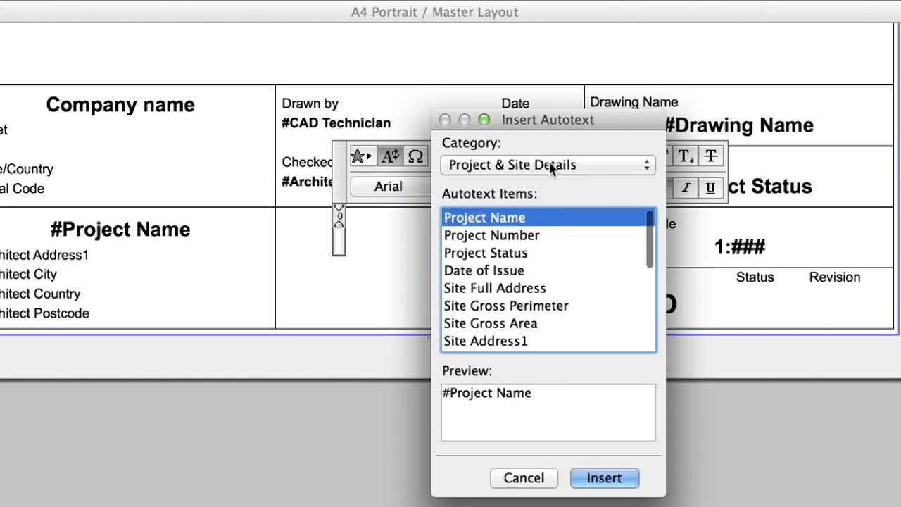
pyautogui.click(577, 164)
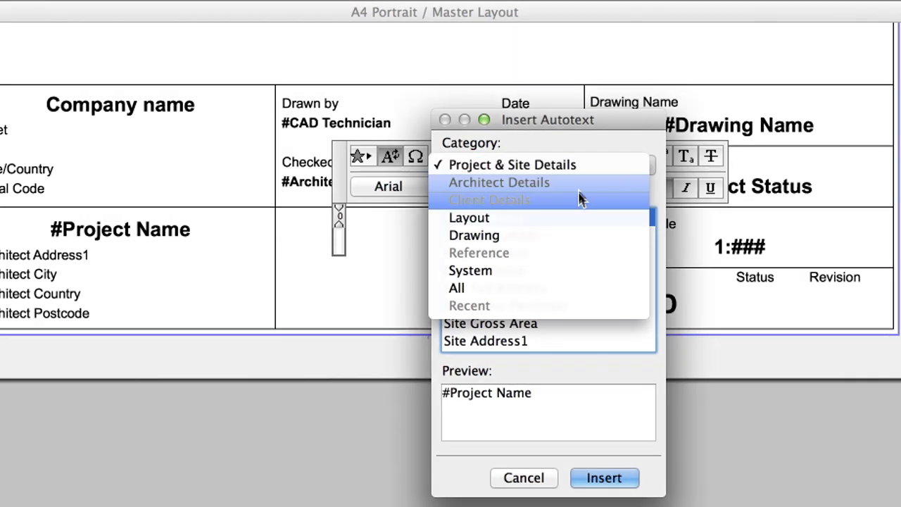
pyautogui.click(577, 200)
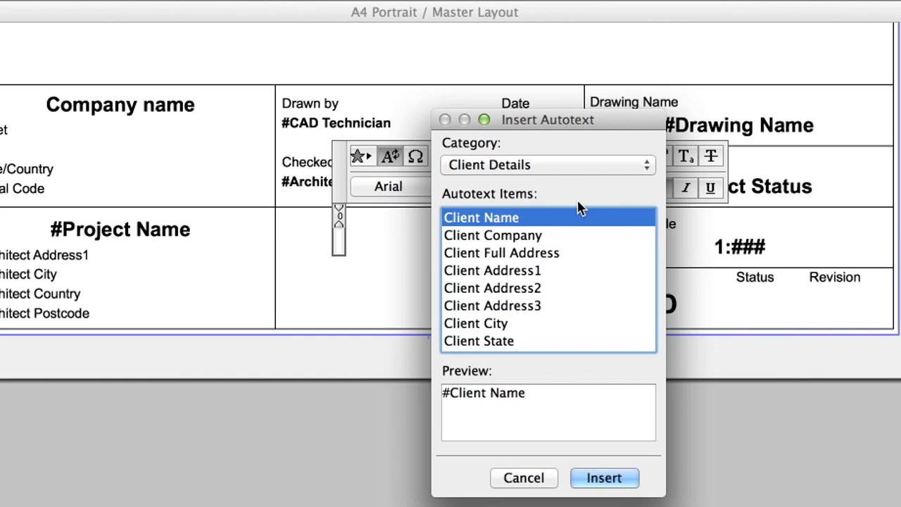
pyautogui.click(608, 479)
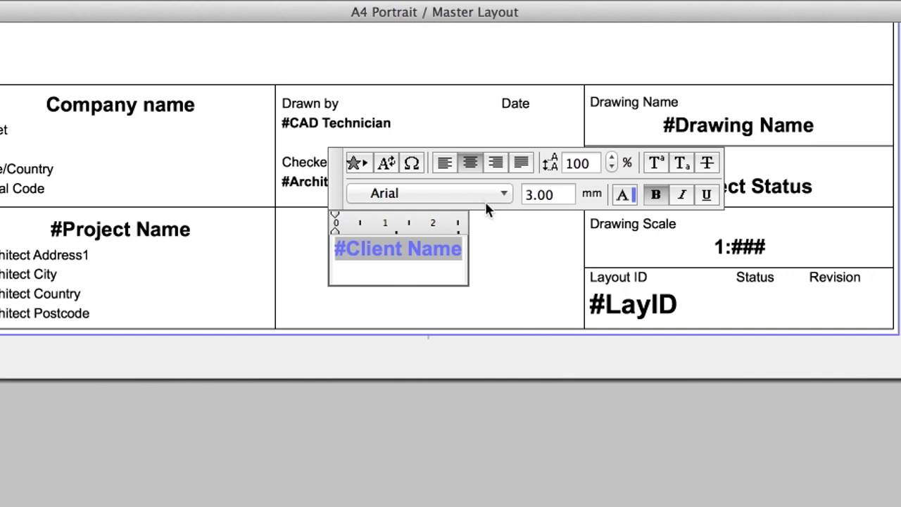
pyautogui.click(389, 168)
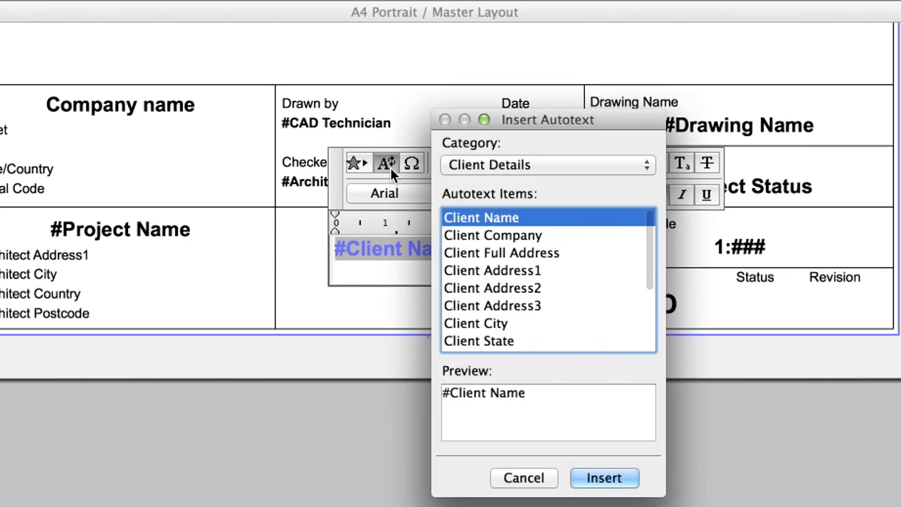
# Add #Client Address1 below the client name, then #Client City on a new line.
pyautogui.click(502, 271)
pyautogui.click(606, 478)
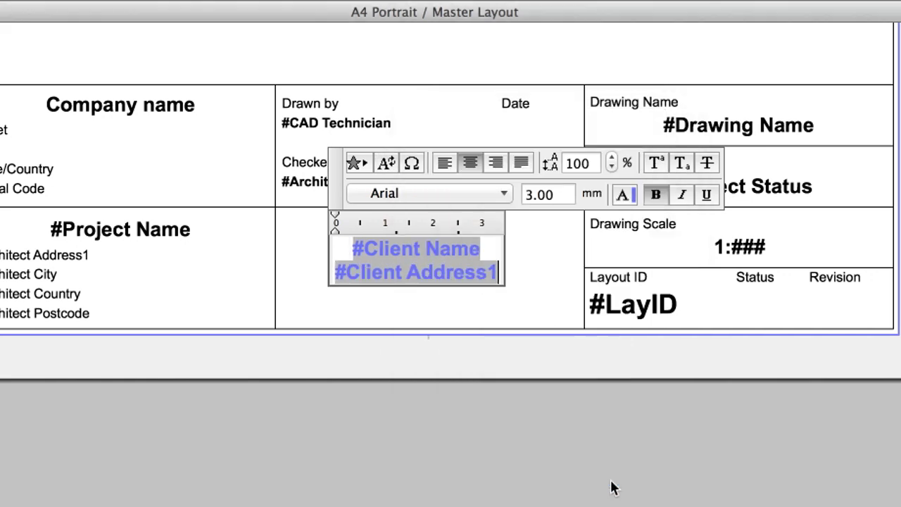
pyautogui.press('Return')
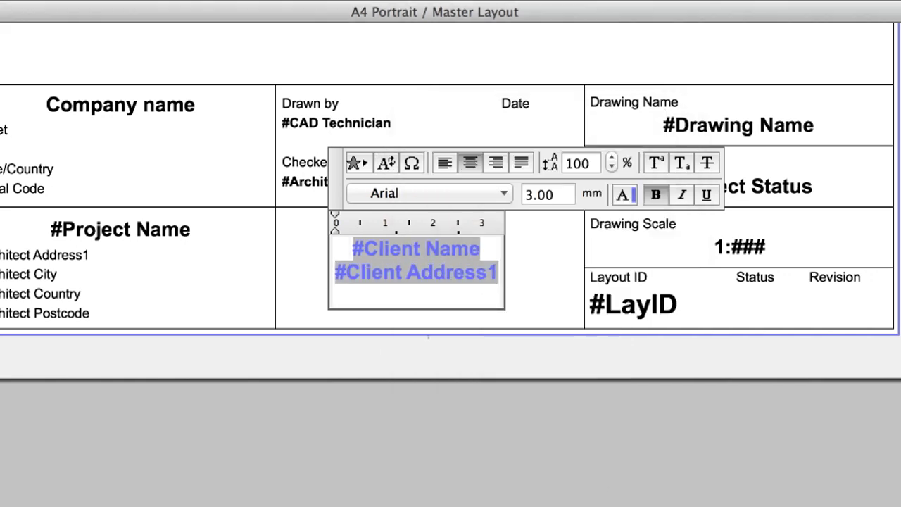
pyautogui.click(386, 167)
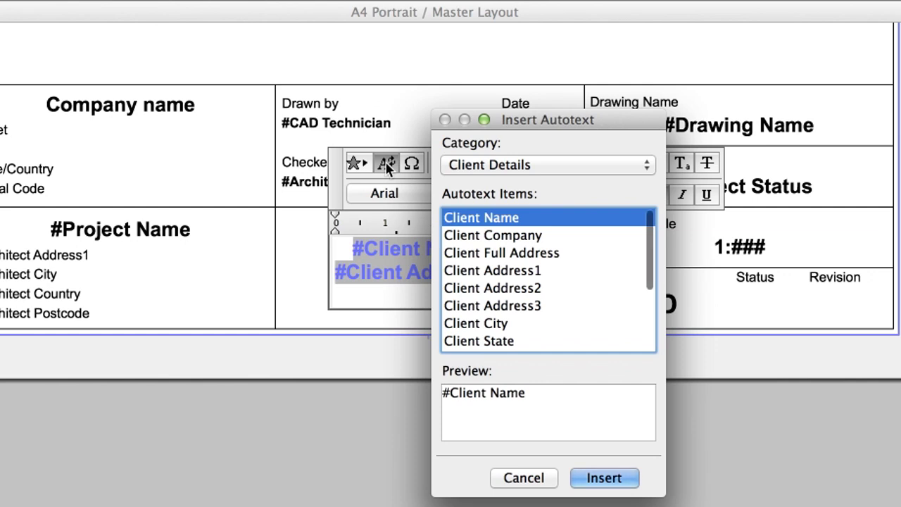
pyautogui.click(506, 323)
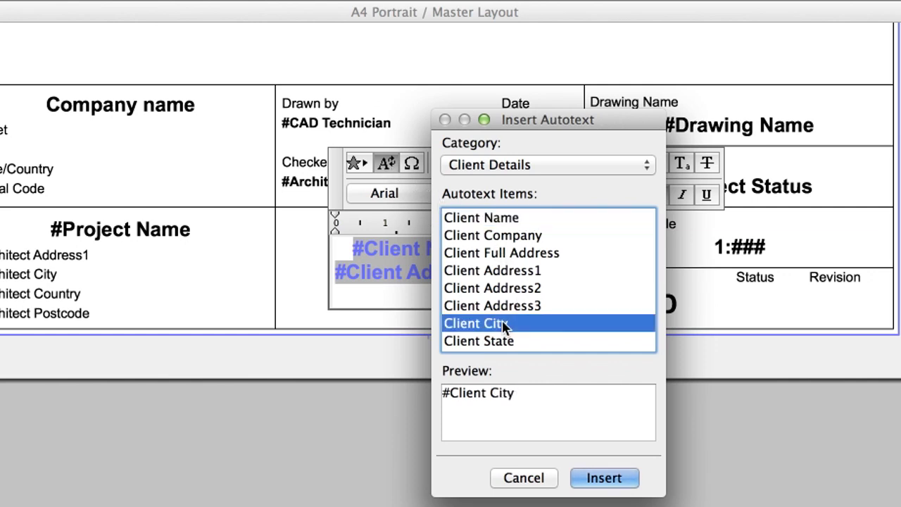
pyautogui.click(605, 478)
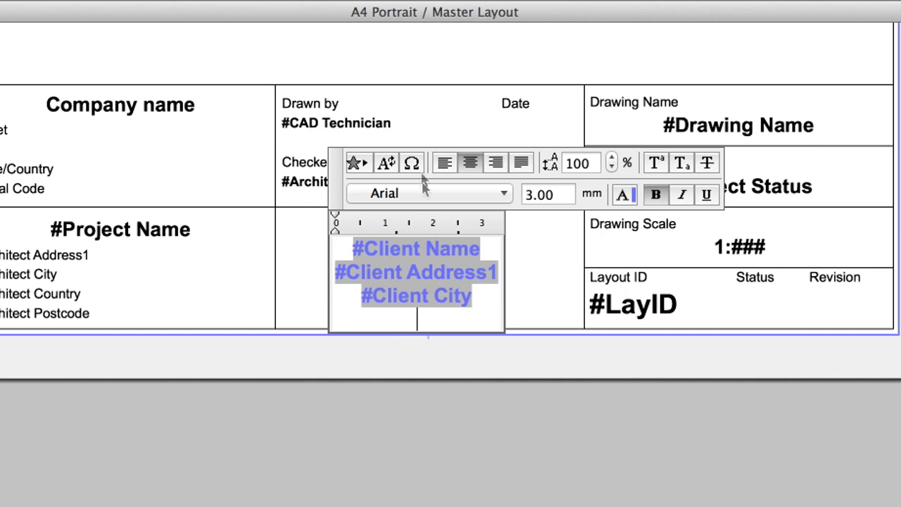
# Add #Client Country as the next line and pick the Client Postcode field.
pyautogui.click(387, 163)
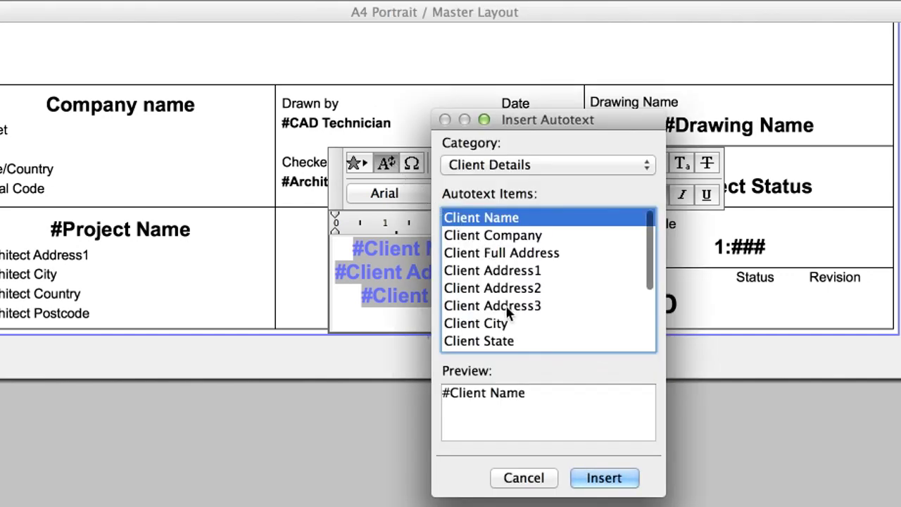
pyautogui.scroll(-3, 507, 306)
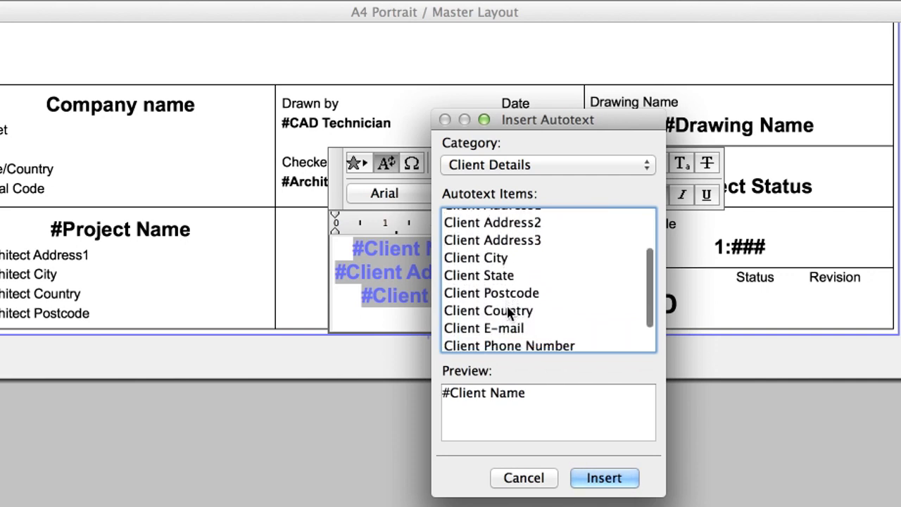
pyautogui.click(510, 311)
pyautogui.click(605, 477)
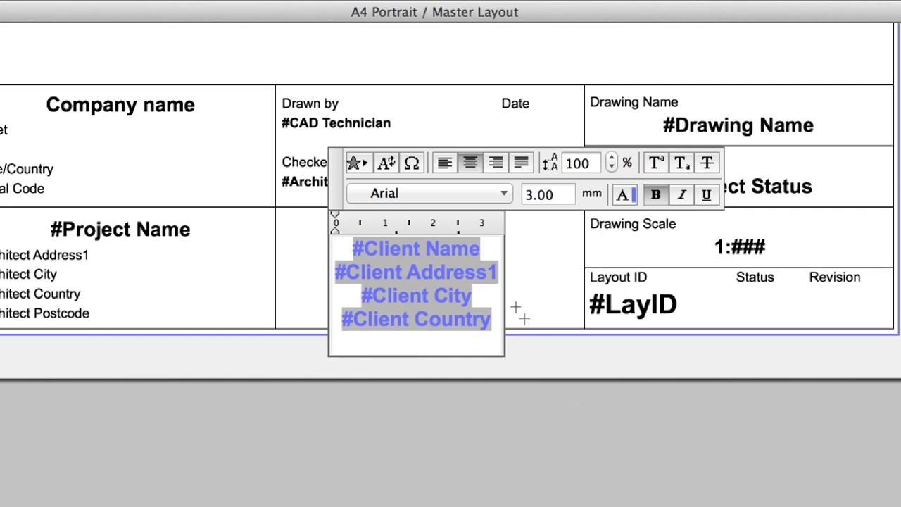
pyautogui.click(390, 164)
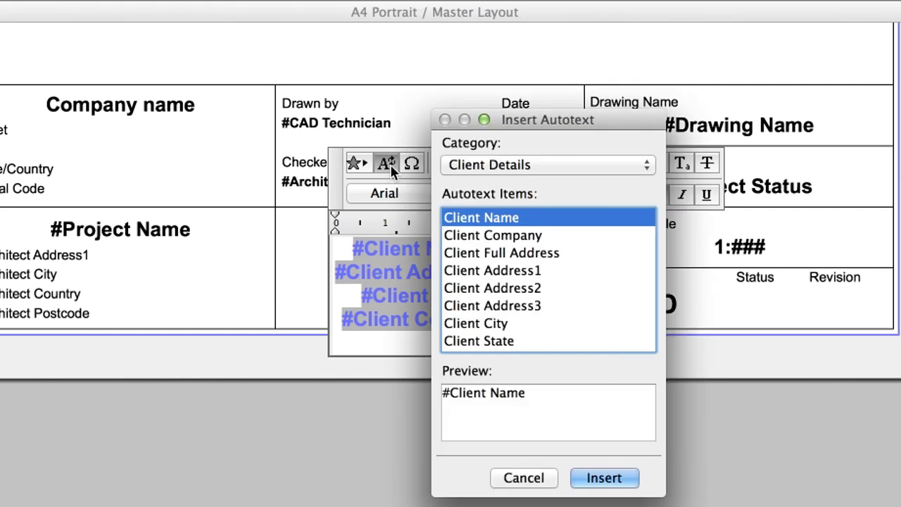
pyautogui.scroll(-3, 526, 282)
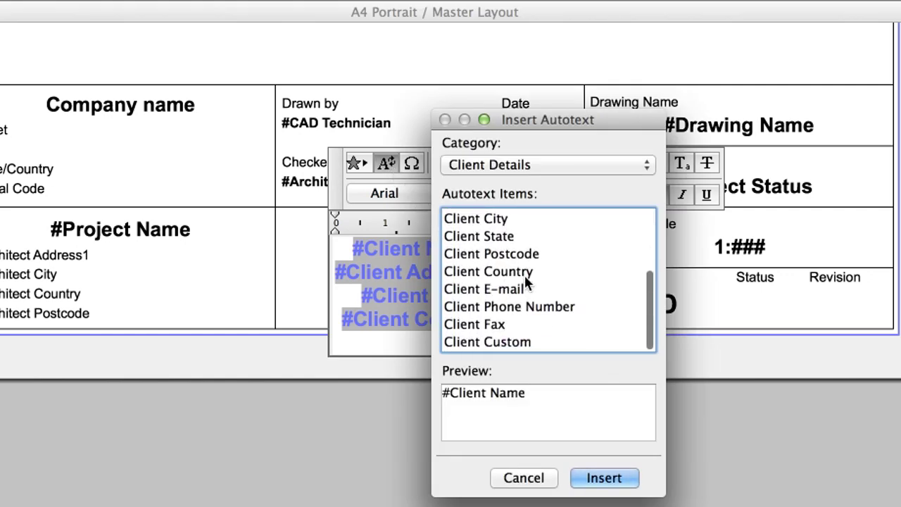
pyautogui.click(526, 254)
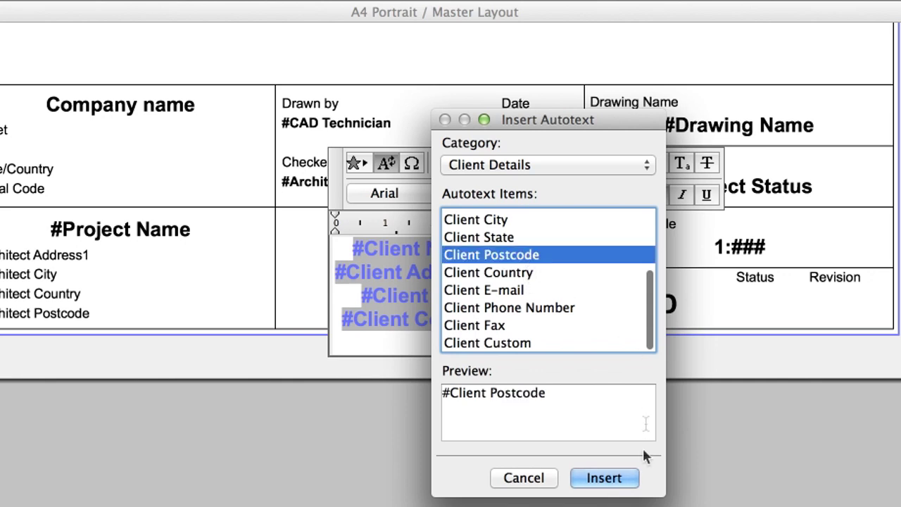
# Insert #Client Postcode as the last line and make all five client lines black.
pyautogui.click(629, 483)
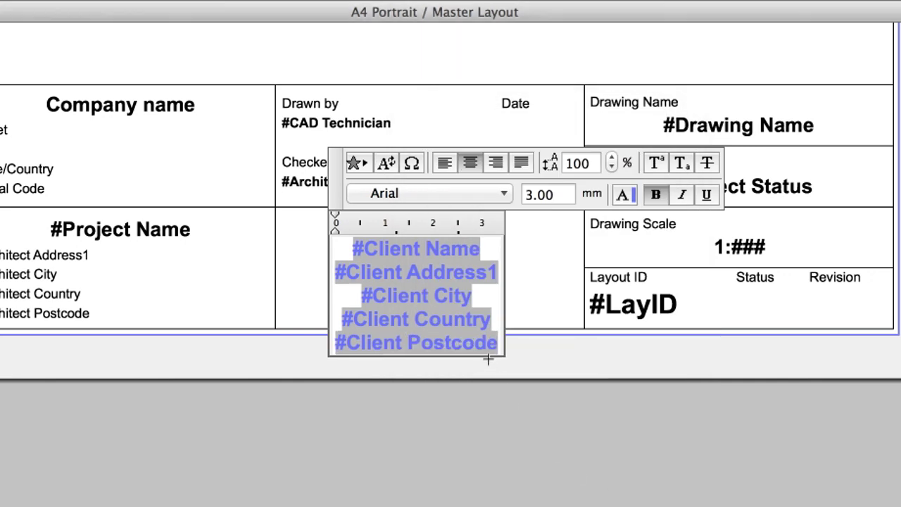
pyautogui.moveTo(367, 244); pyautogui.dragTo(501, 345)
pyautogui.click(629, 195)
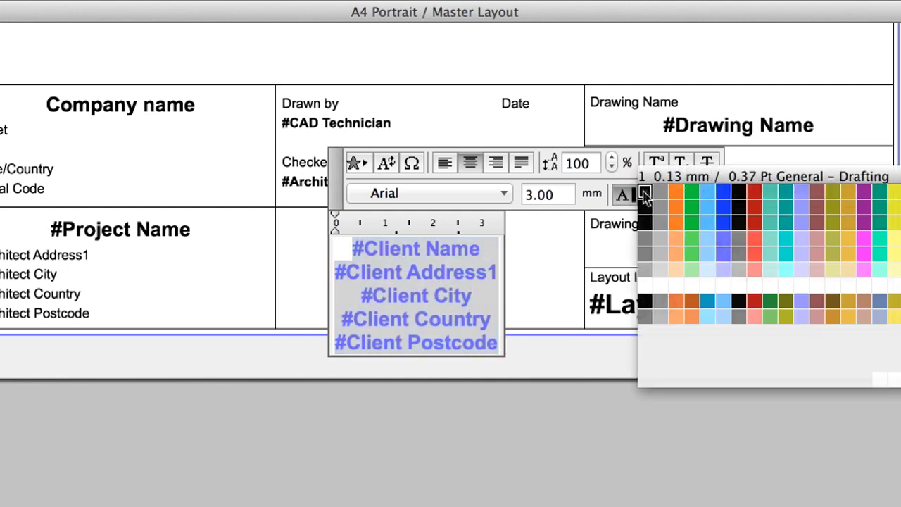
pyautogui.click(647, 192)
# Left-align the four address lines under the client name and set them to 2 mm.
pyautogui.click(432, 253)
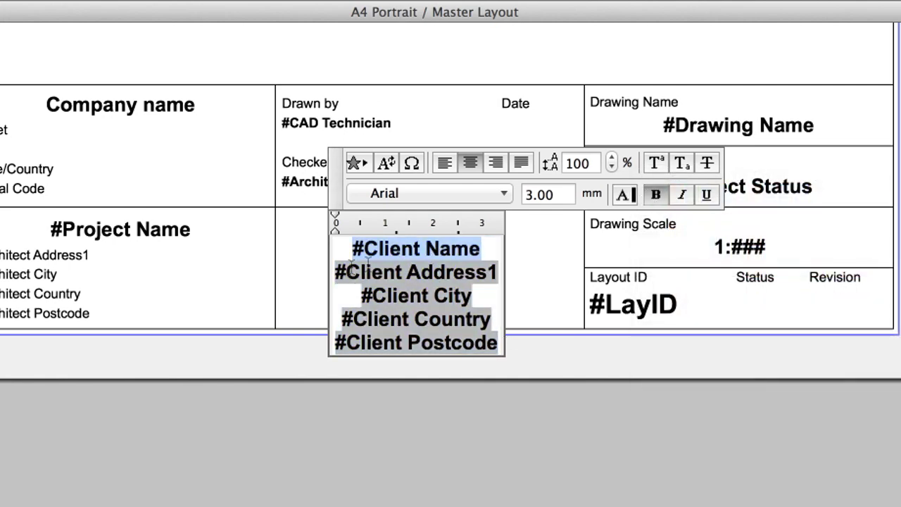
pyautogui.moveTo(337, 271); pyautogui.dragTo(479, 344)
pyautogui.click(443, 163)
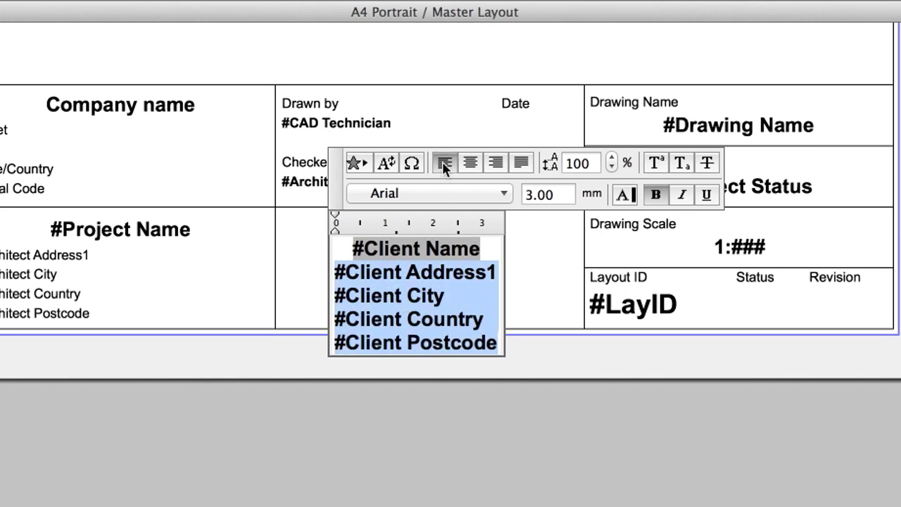
pyautogui.doubleClick(553, 195)
pyautogui.write('2')
pyautogui.press('Return')
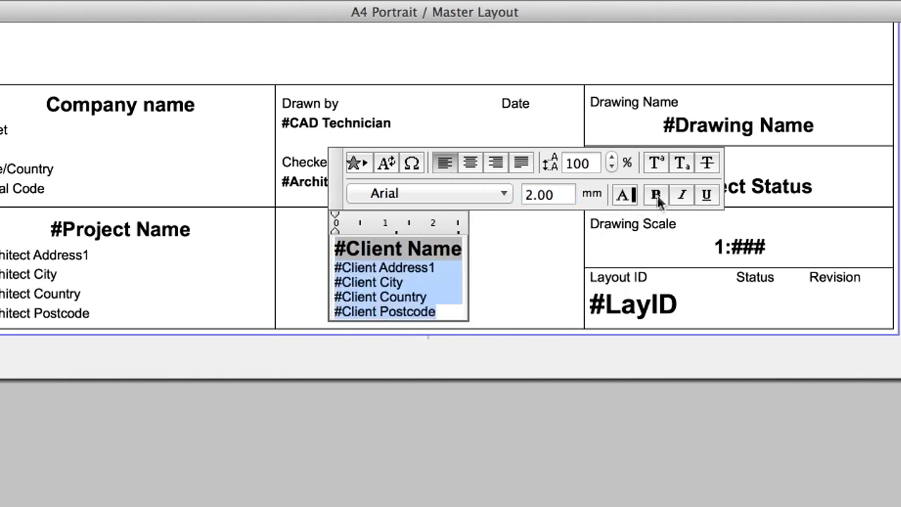
pyautogui.click(493, 287)
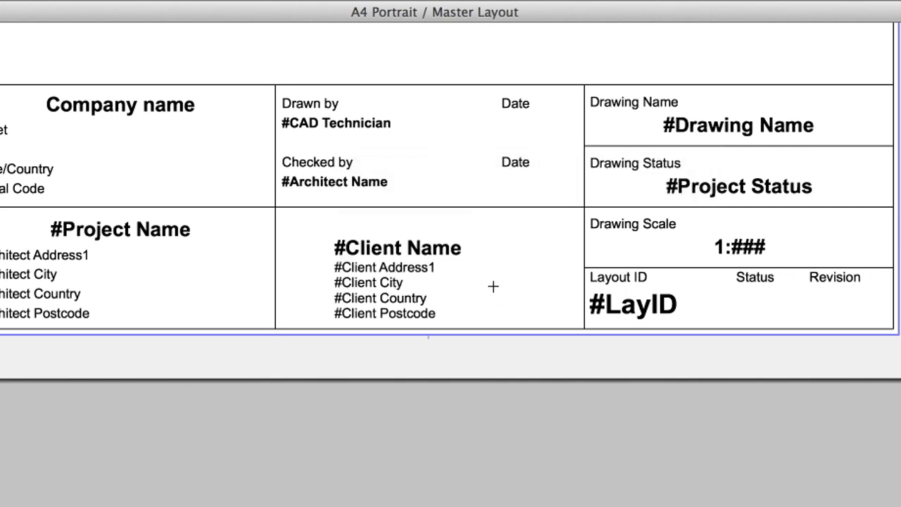
# Move the client text block up and stretch it to span the full middle cell.
pyautogui.click(468, 250)
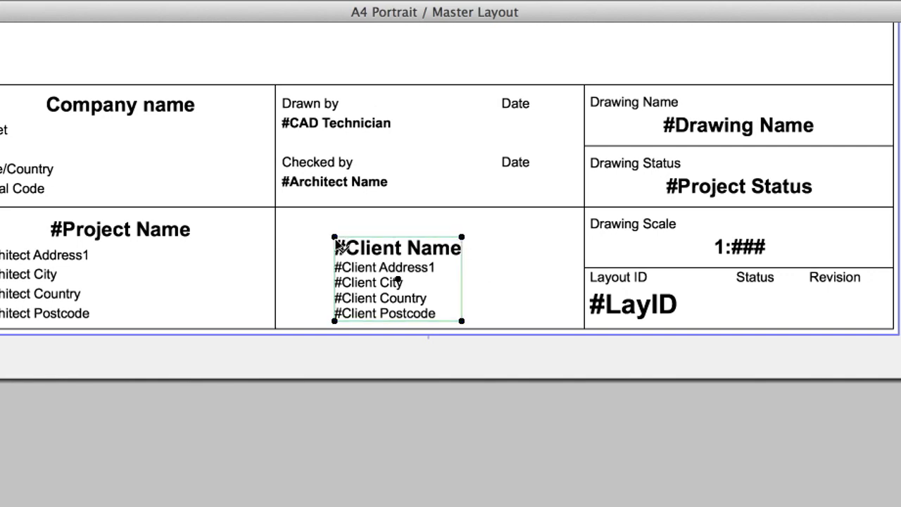
pyautogui.moveTo(336, 239); pyautogui.dragTo(335, 220)
pyautogui.moveTo(335, 218); pyautogui.dragTo(277, 217)
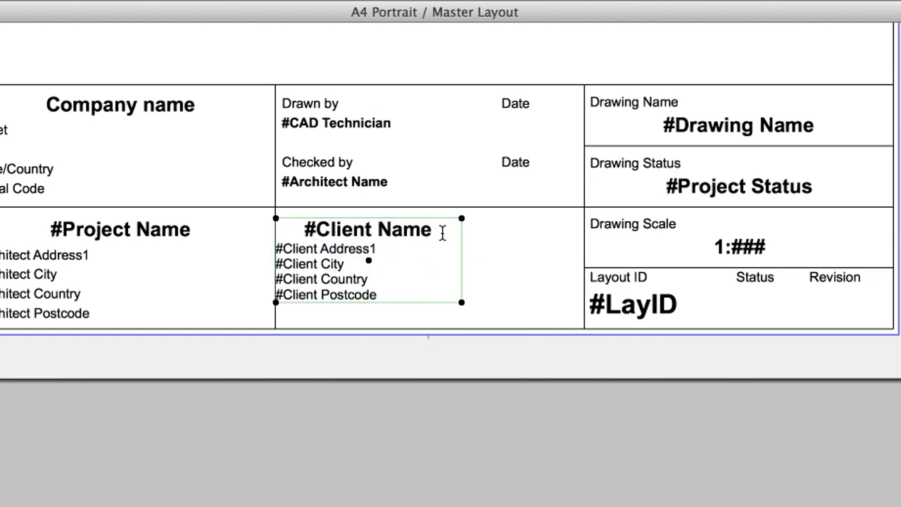
pyautogui.moveTo(462, 219)
pyautogui.mouseDown()
pyautogui.moveTo(485, 210)
pyautogui.moveTo(587, 216)
pyautogui.mouseUp()
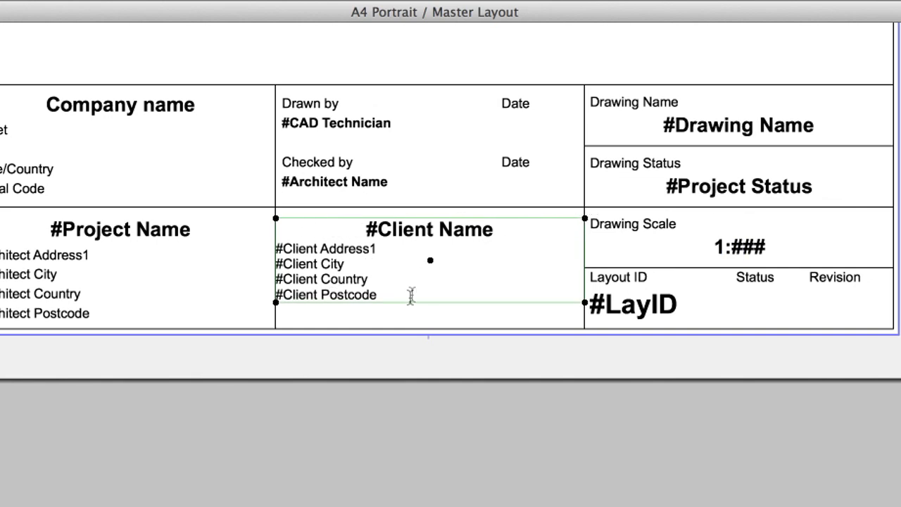
pyautogui.moveTo(276, 218); pyautogui.dragTo(309, 258)
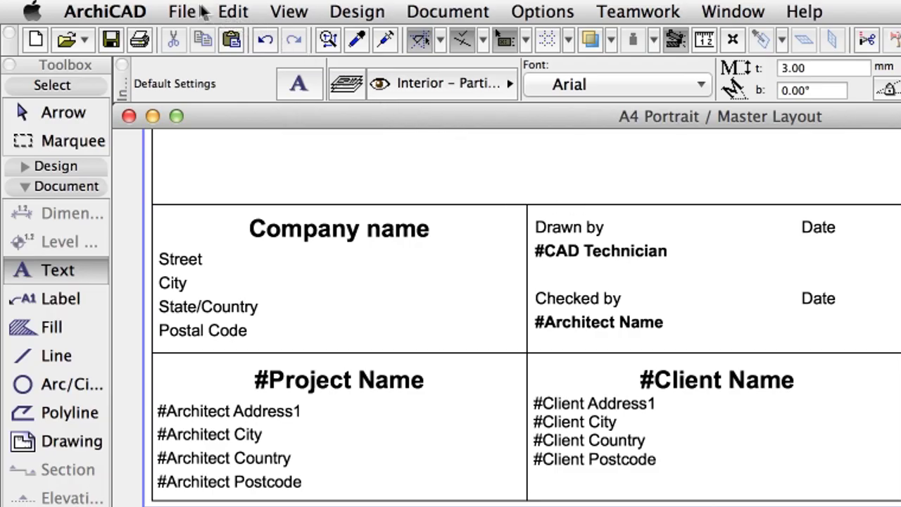
# In Project Info, set the Project Name to 'Training Series 03'.
pyautogui.click(111, 7)
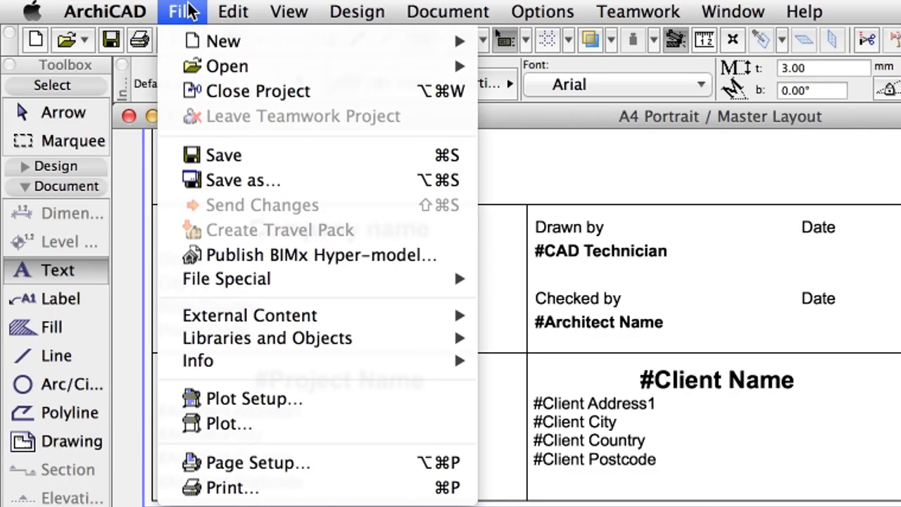
pyautogui.moveTo(224, 360)
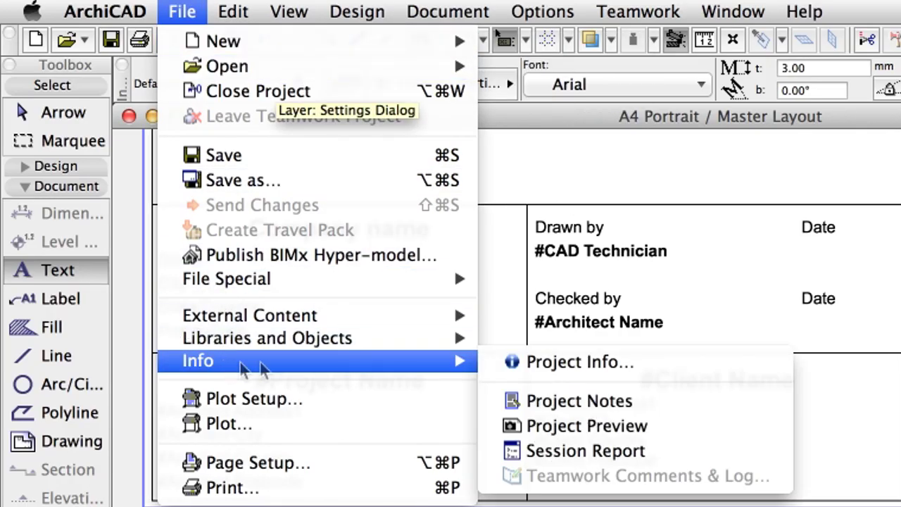
pyautogui.click(713, 365)
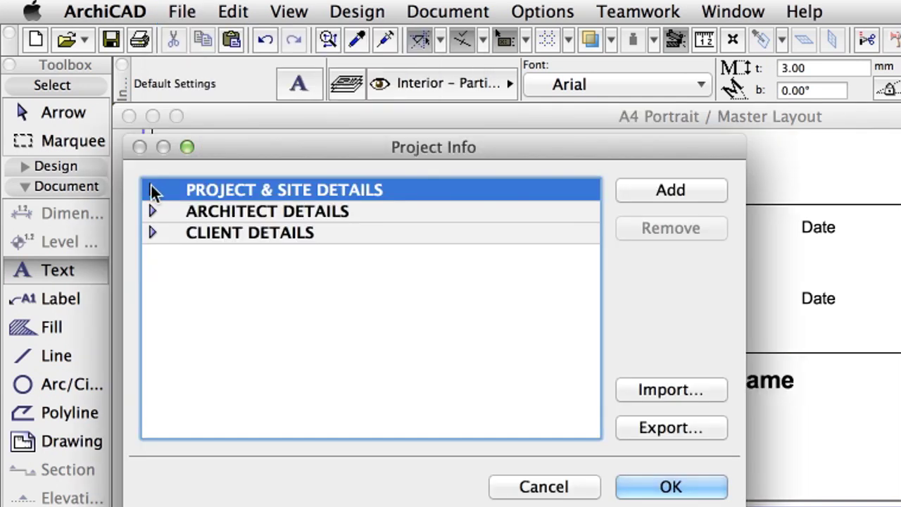
pyautogui.click(154, 189)
pyautogui.click(221, 219)
pyautogui.click(472, 211)
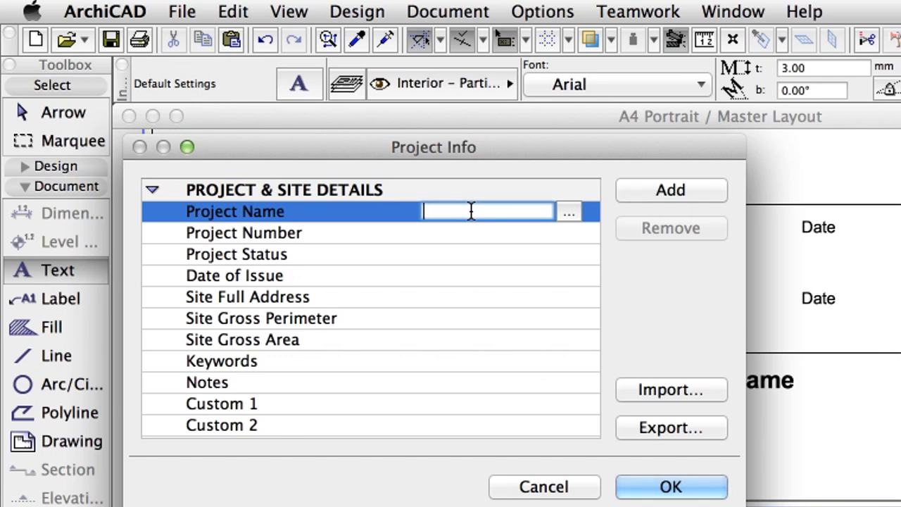
pyautogui.write('Training Series')
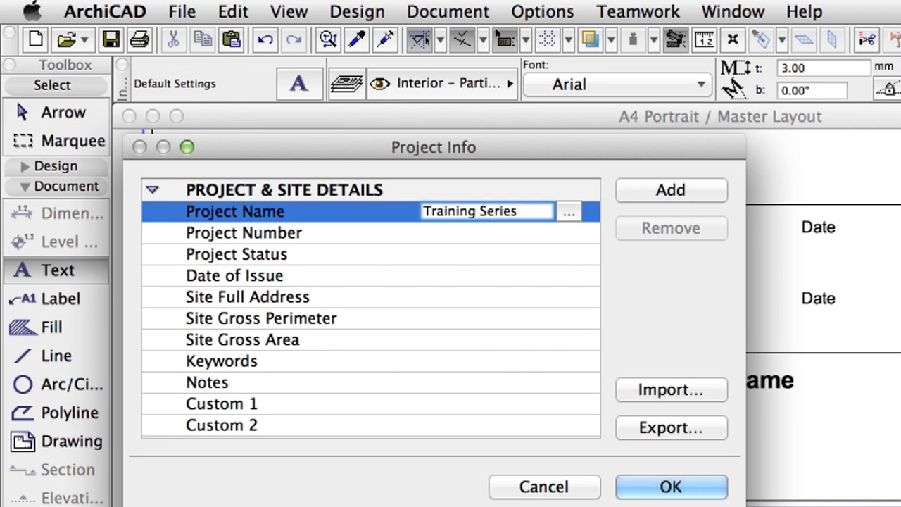
pyautogui.write(' 03')
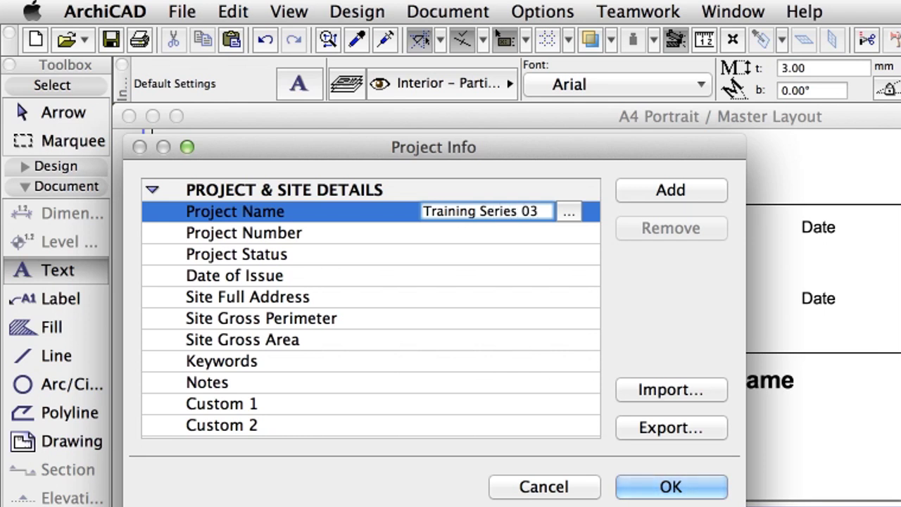
# Set the Client Name in Project Info to 'Sample Client'.
pyautogui.click(153, 190)
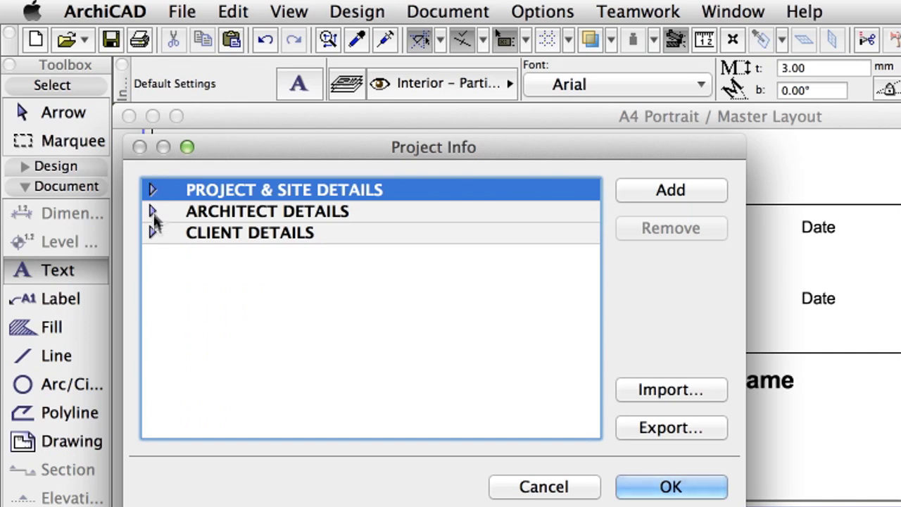
pyautogui.click(151, 234)
pyautogui.click(288, 255)
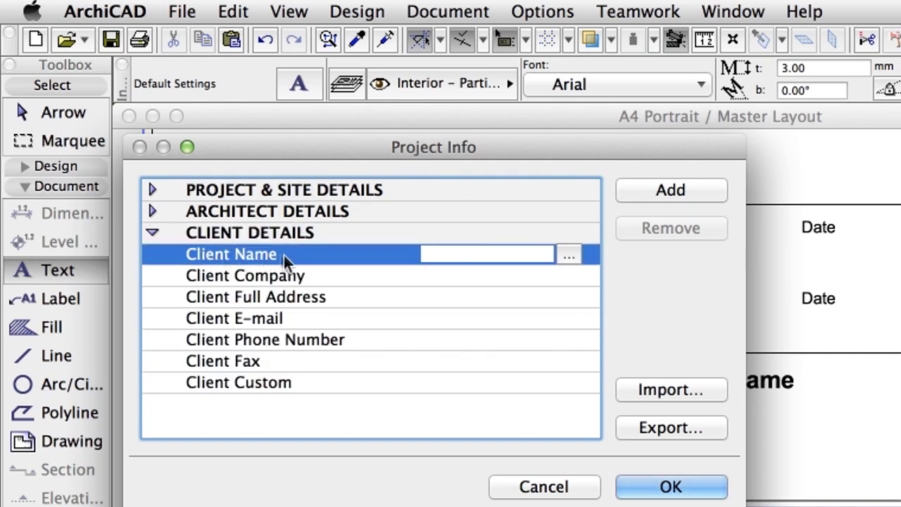
pyautogui.write('Sample Client')
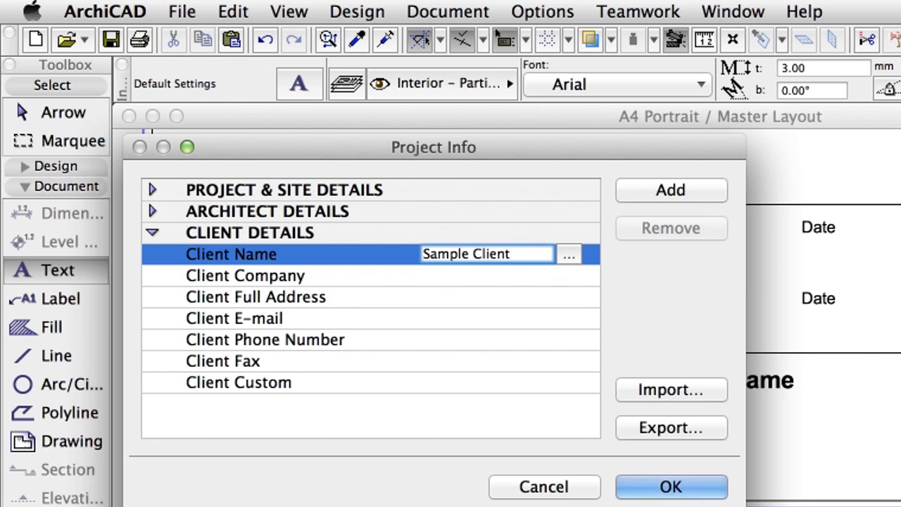
pyautogui.click(152, 234)
# Set Project Status to 'Approval' and confirm the Project Info changes.
pyautogui.click(153, 190)
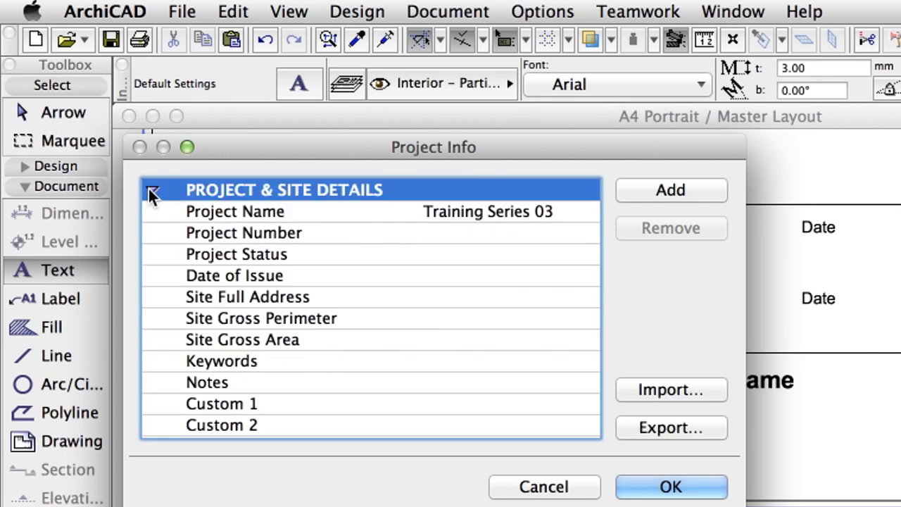
pyautogui.click(248, 256)
pyautogui.click(460, 256)
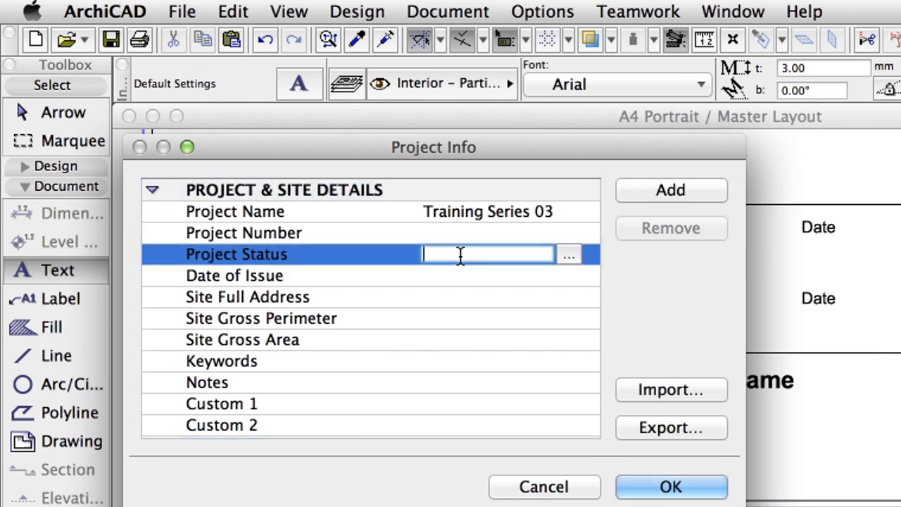
pyautogui.write('Approval')
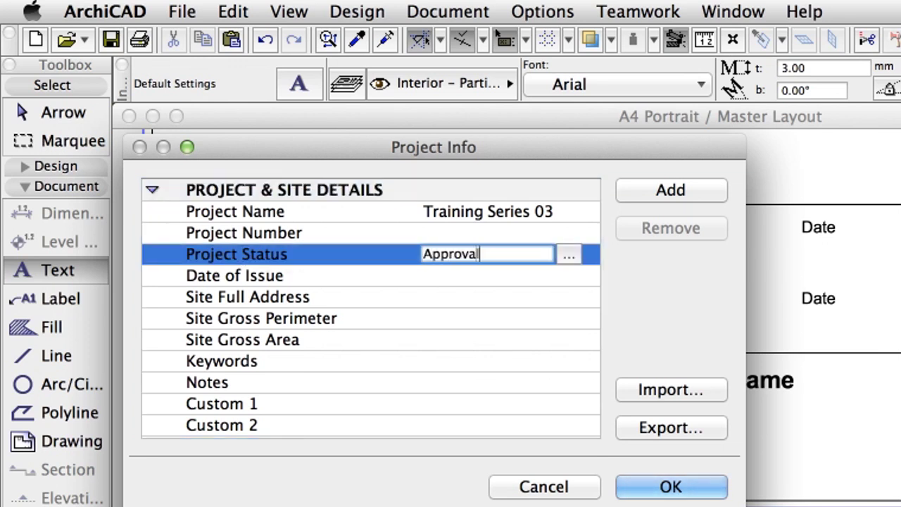
pyautogui.click(717, 497)
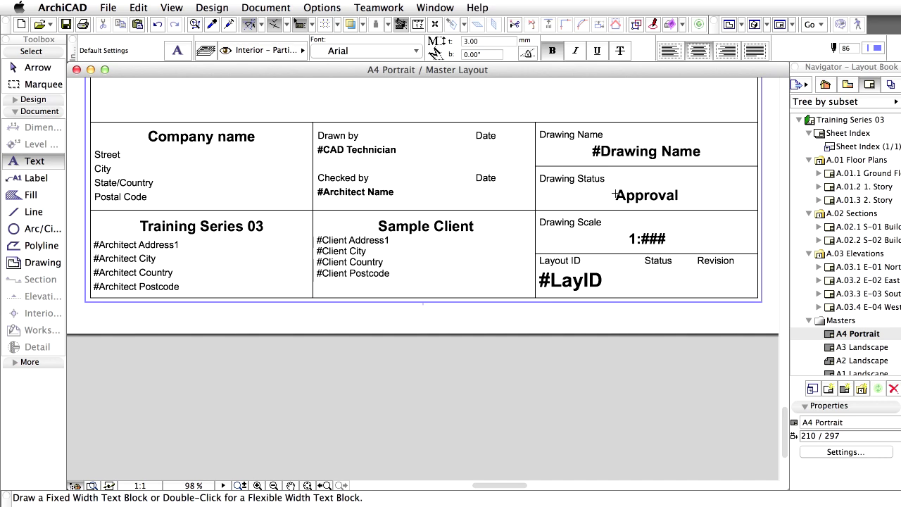
# Select the Company name and address text blocks in the title block and delete them.
pyautogui.click(32, 66)
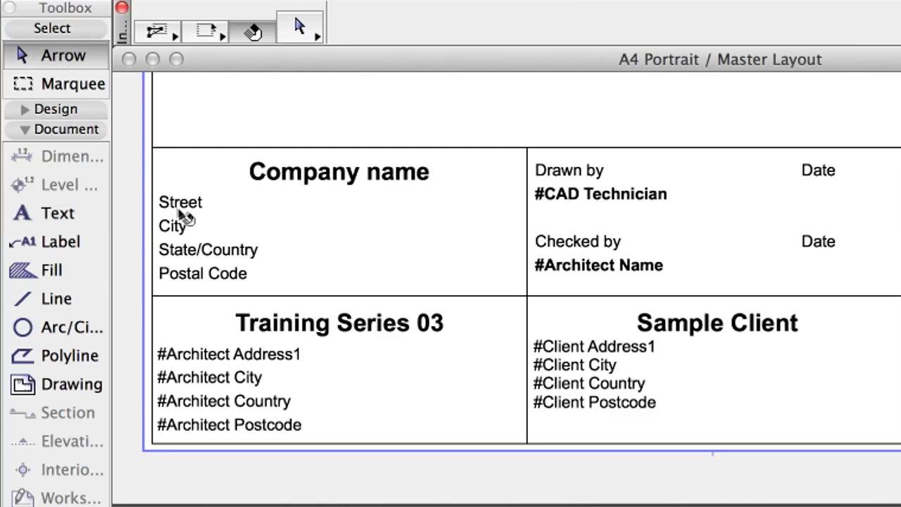
pyautogui.click(108, 162)
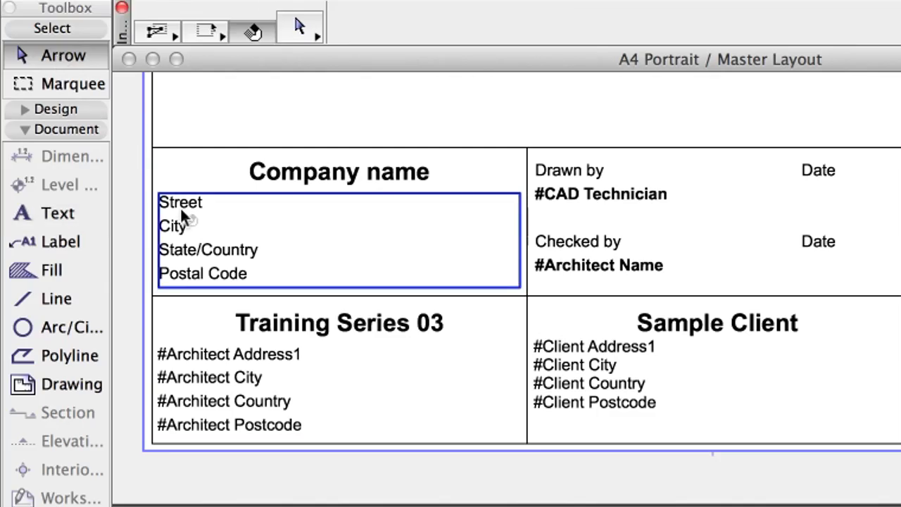
pyautogui.keyDown('shift'); pyautogui.click(298, 179); pyautogui.keyUp('shift')
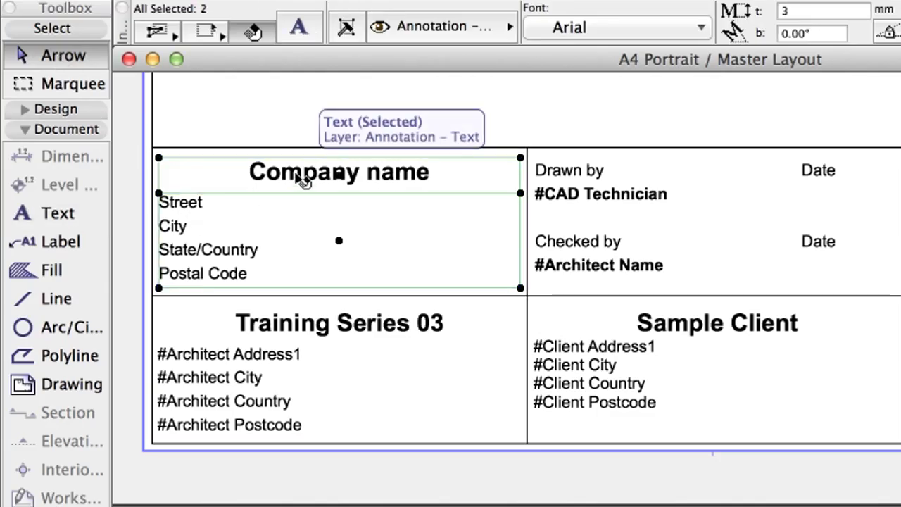
pyautogui.rightClick(199, 107)
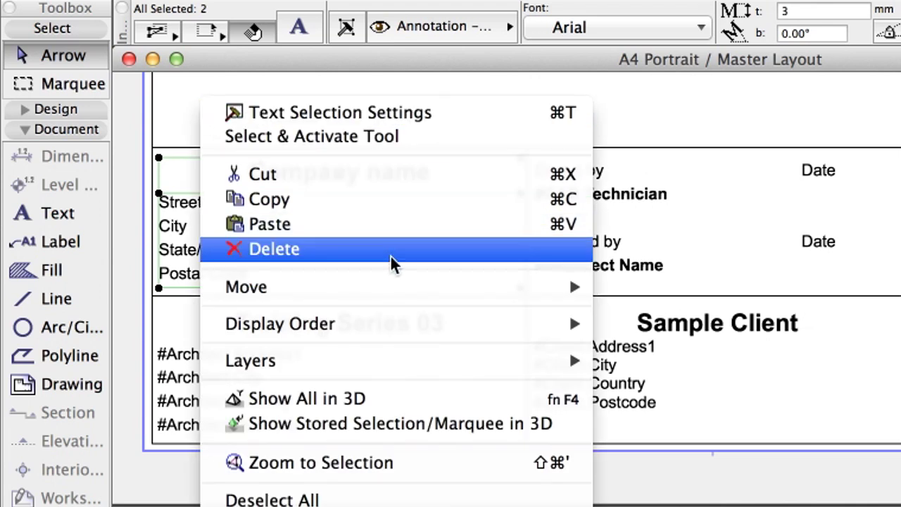
pyautogui.click(391, 257)
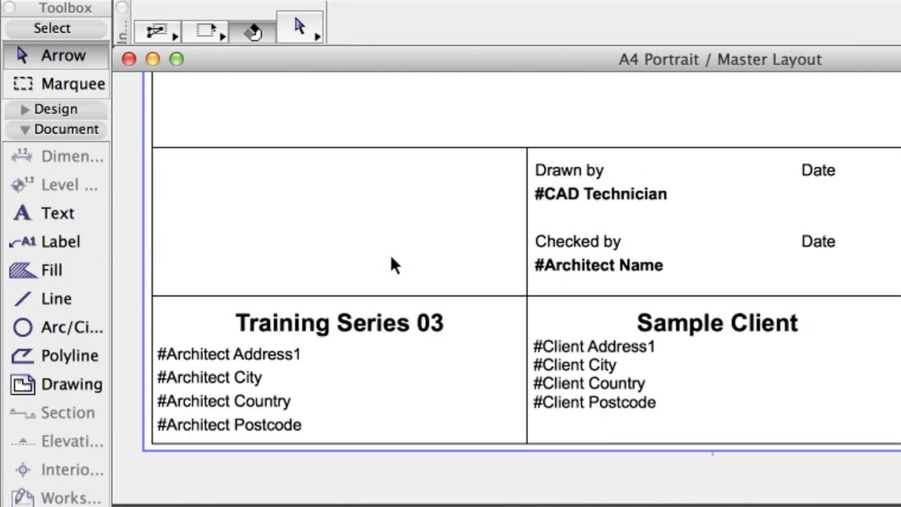
# Place sample_overlay.gif as an externally linked drawing in the title block's empty cell.
pyautogui.click(82, 386)
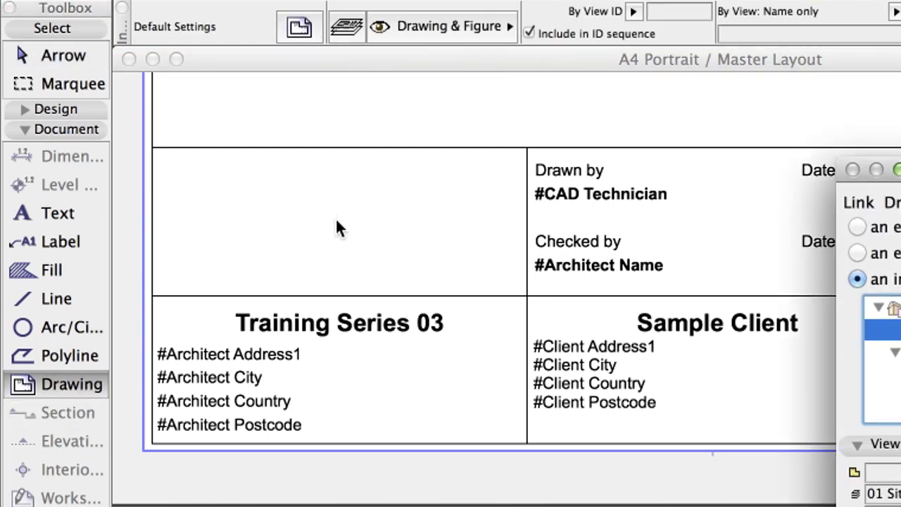
pyautogui.click(336, 220)
pyautogui.click(355, 90)
pyautogui.click(357, 135)
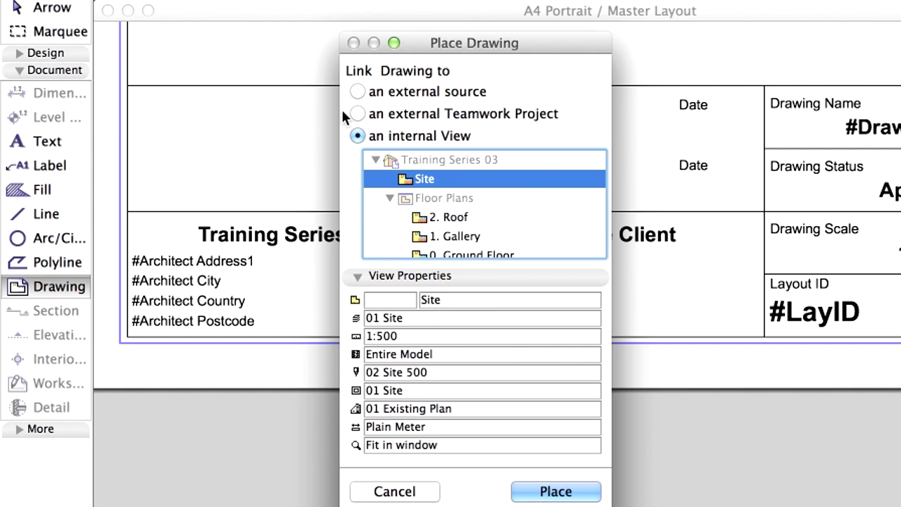
pyautogui.click(441, 92)
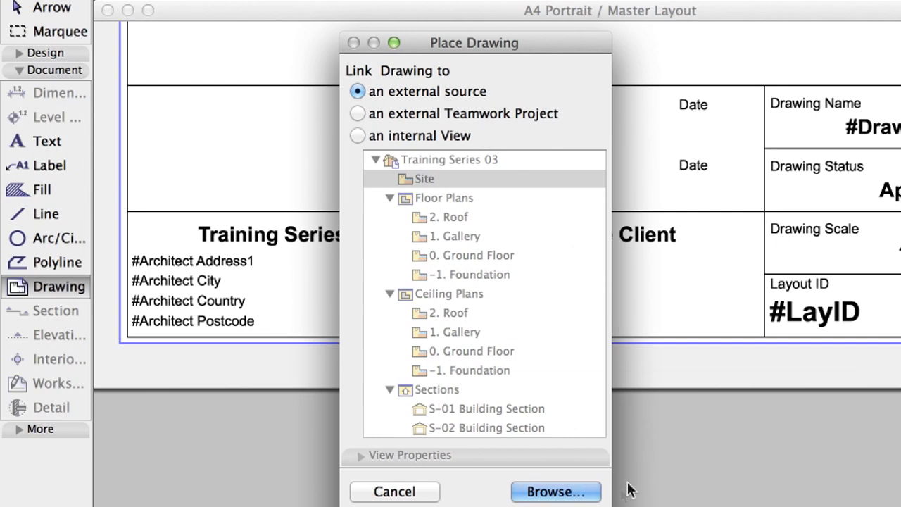
pyautogui.click(590, 492)
pyautogui.click(364, 339)
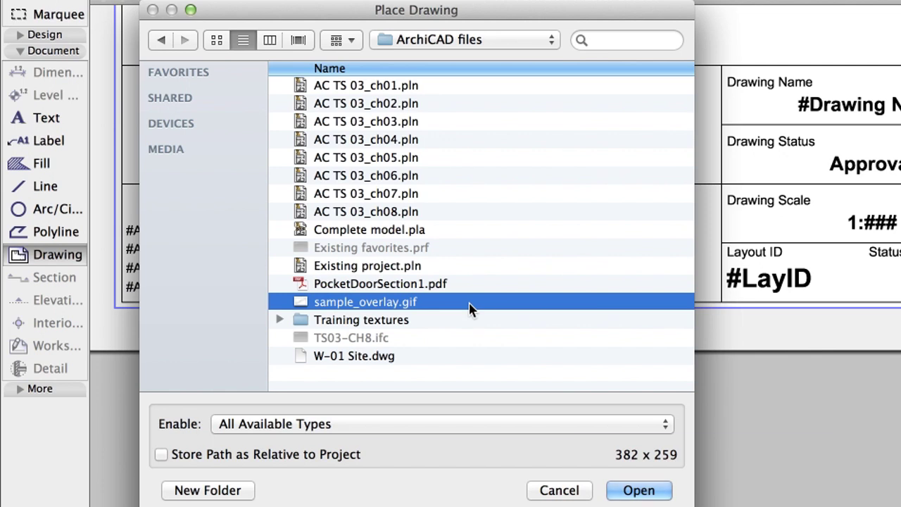
pyautogui.click(642, 490)
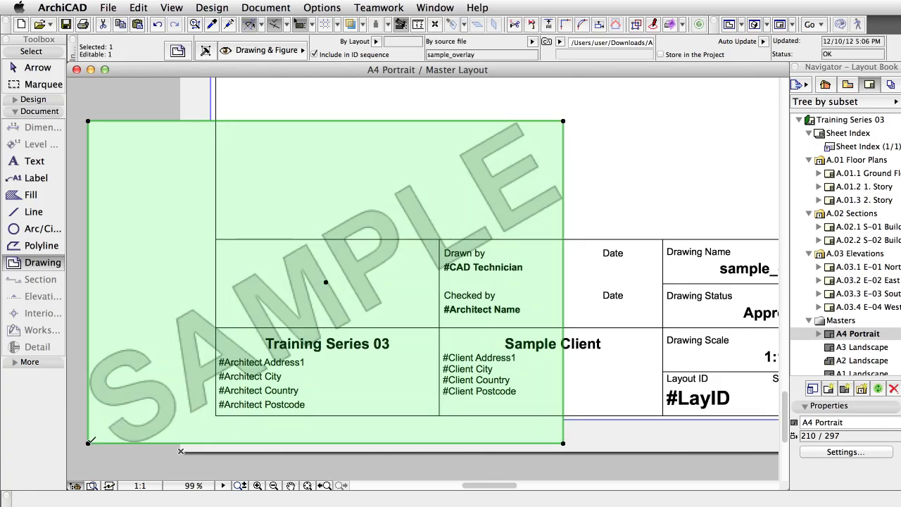
# Shrink the logo twice to fit the cell, then open the A.02.1 S-01 Building Section layout.
pyautogui.click(89, 441)
pyautogui.click(169, 280)
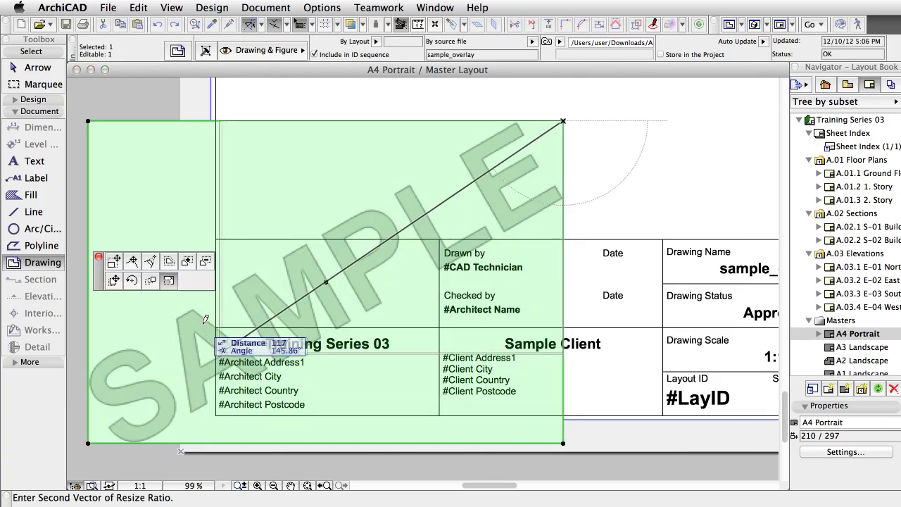
pyautogui.click(259, 328)
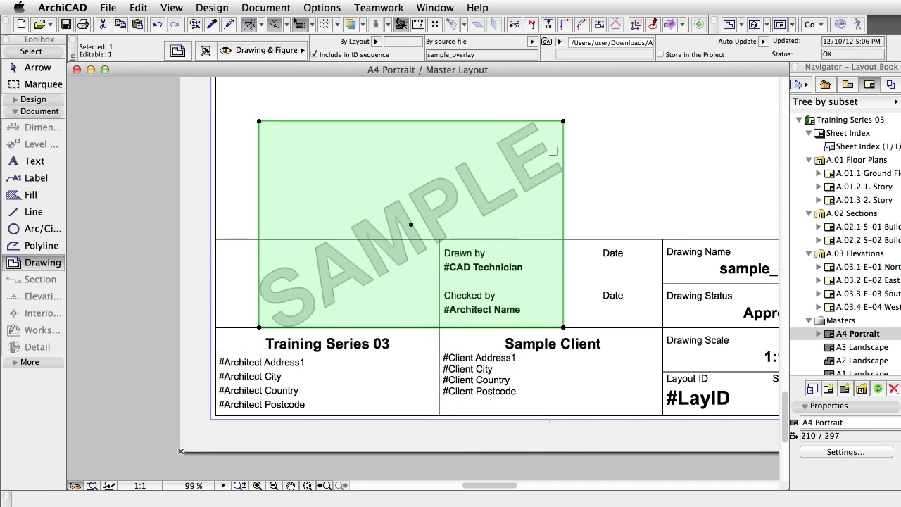
pyautogui.click(563, 121)
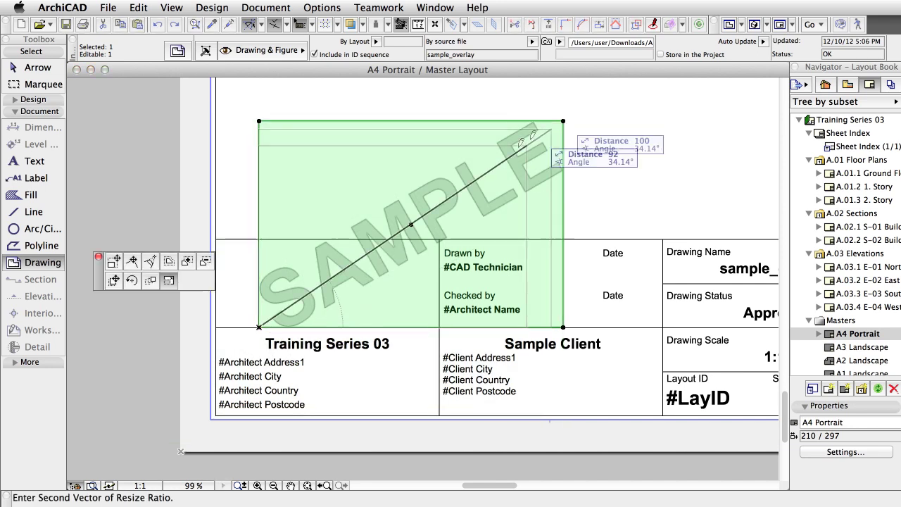
pyautogui.click(389, 238)
pyautogui.press('Escape')
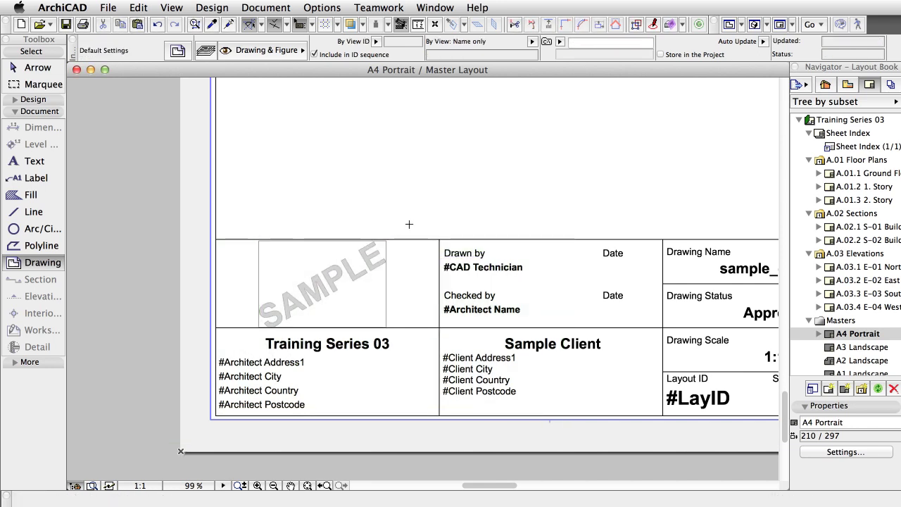
pyautogui.doubleClick(860, 227)
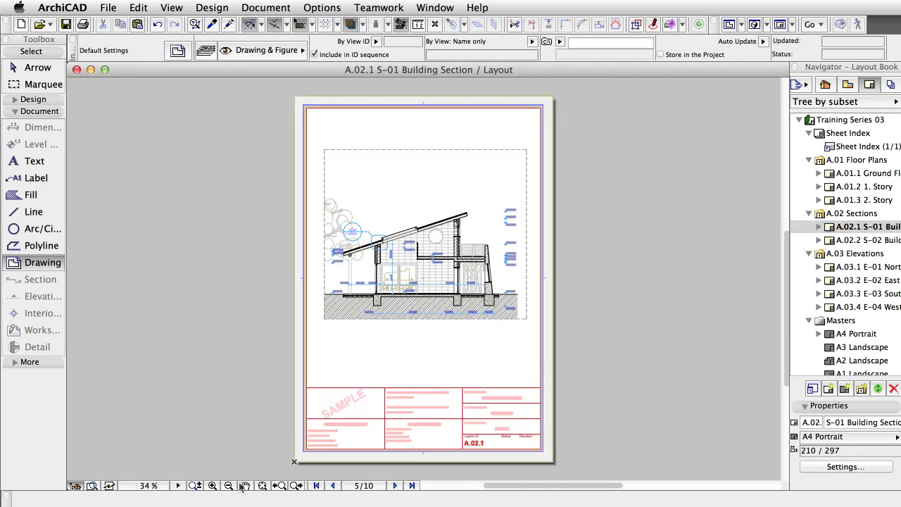
# Zoom into the A.02.1 title block showing the SAMPLE logo, Approval and 1:100.
pyautogui.click(212, 485)
pyautogui.click(277, 374)
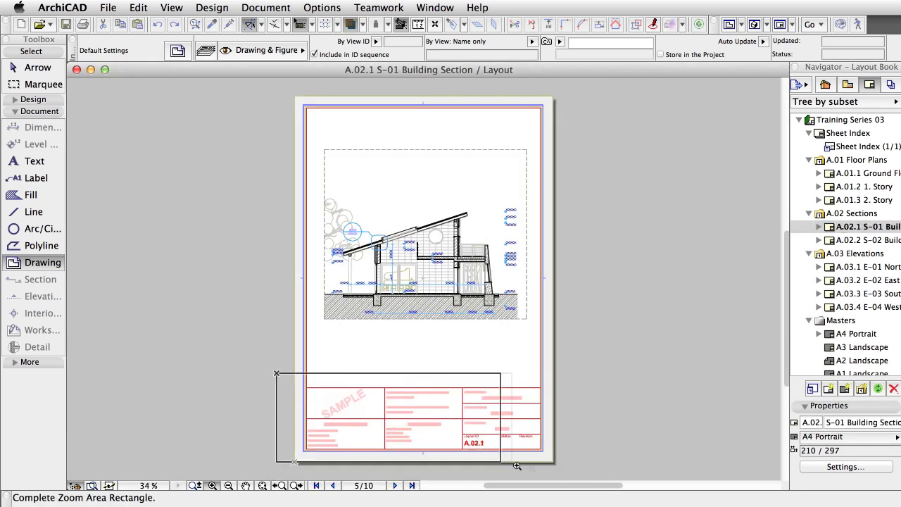
pyautogui.click(581, 475)
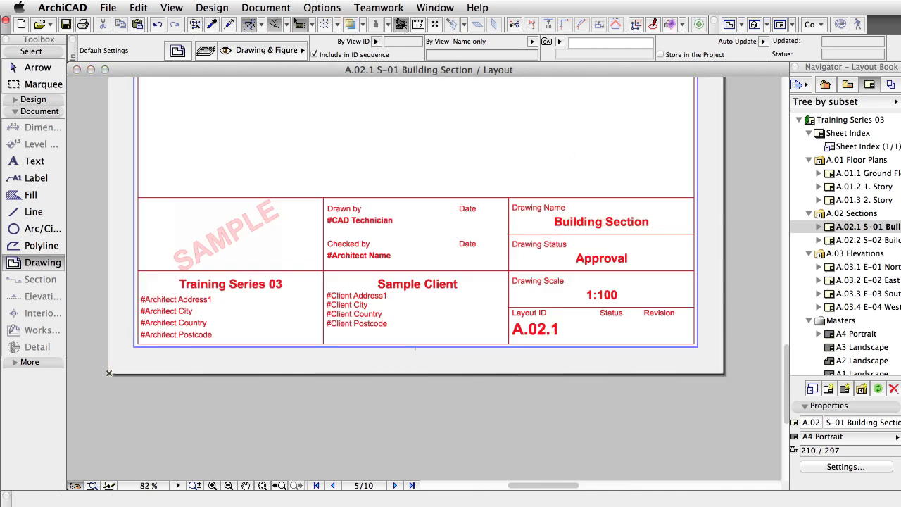
# Open the Navigator's project source list offering the Organizer and Drawing Manager.
pyautogui.click(807, 84)
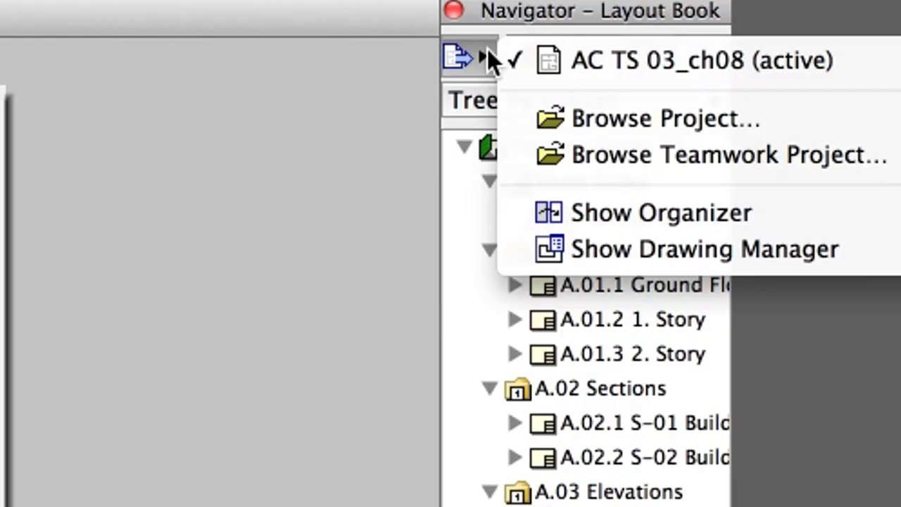